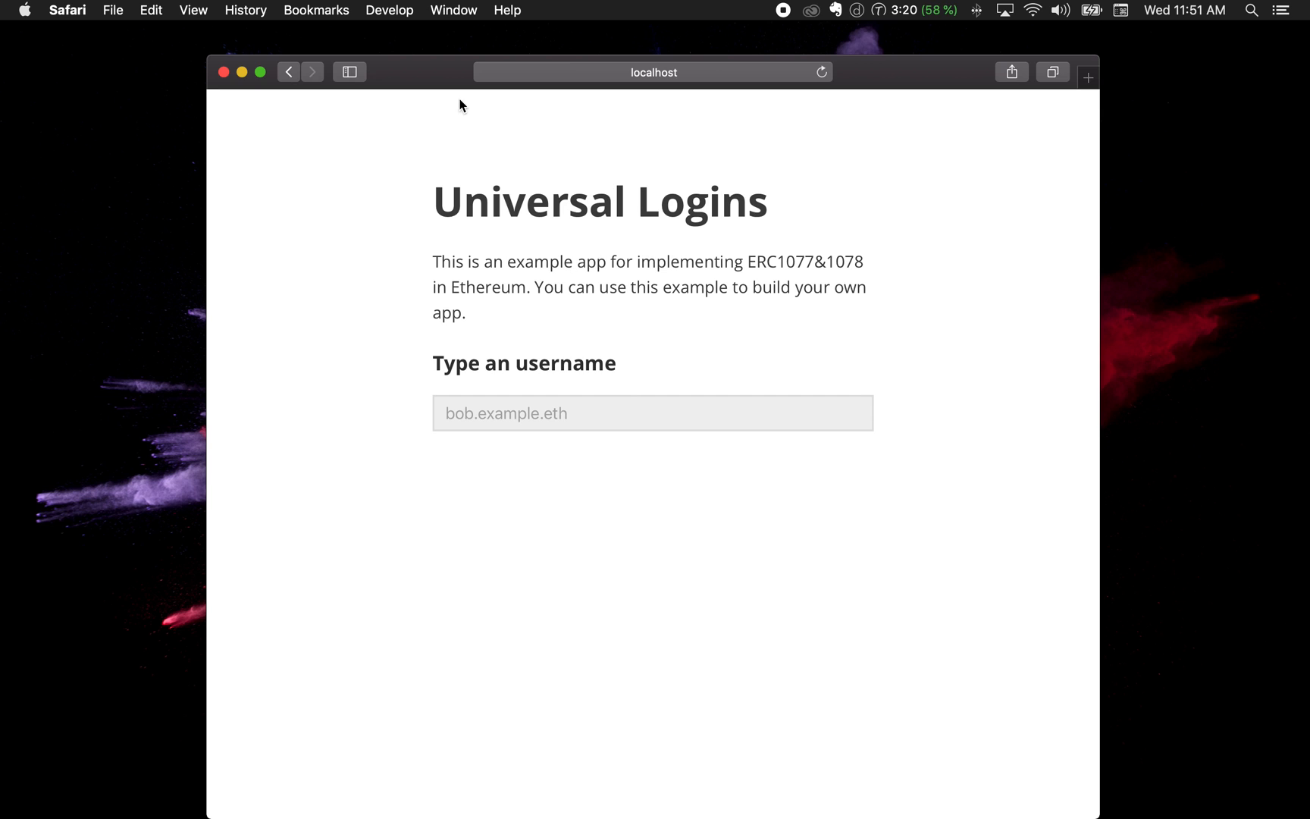
Step: Reload the app from localhost:1234, enter johndoe as the username and start creating johndoe.mylogin.eth
{"action": "left_click", "coordinate": [553, 72]}
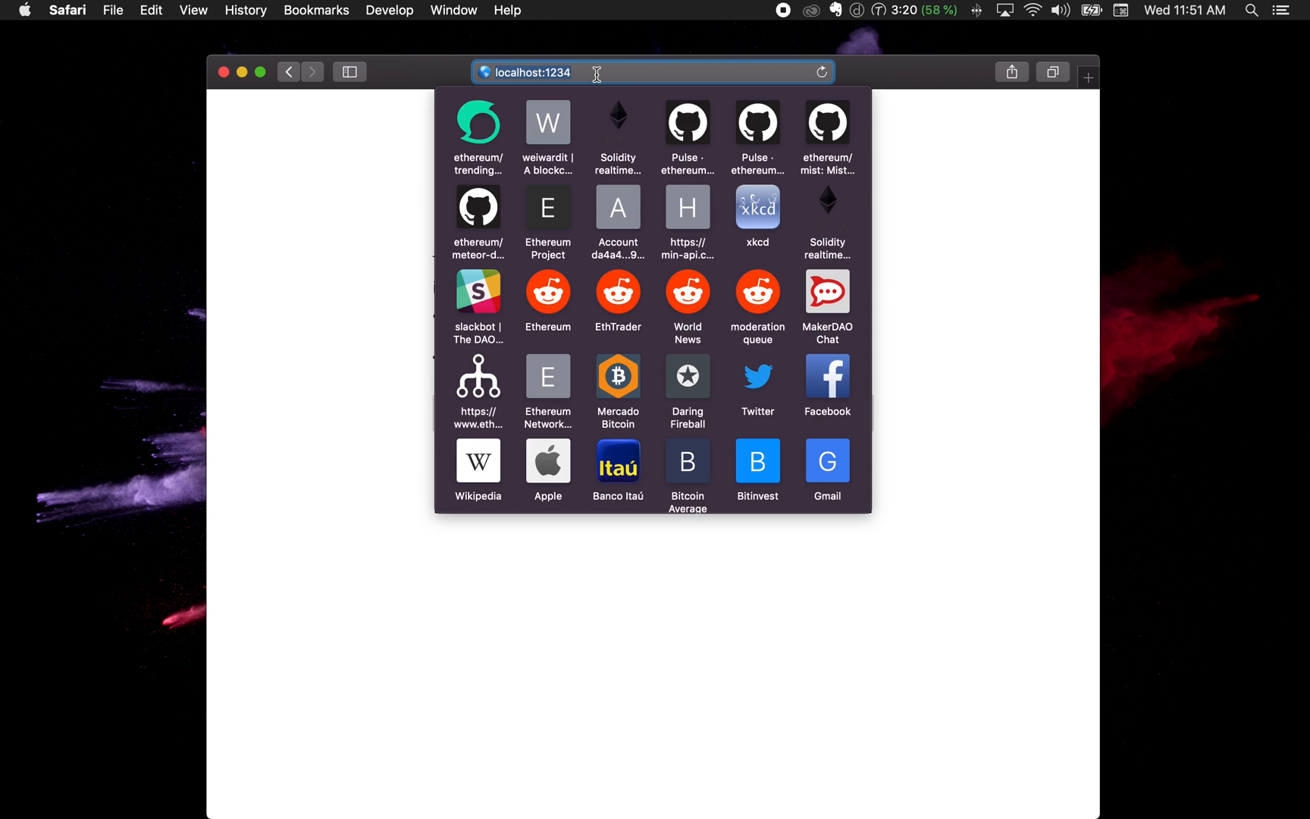
{"action": "key", "text": "Return"}
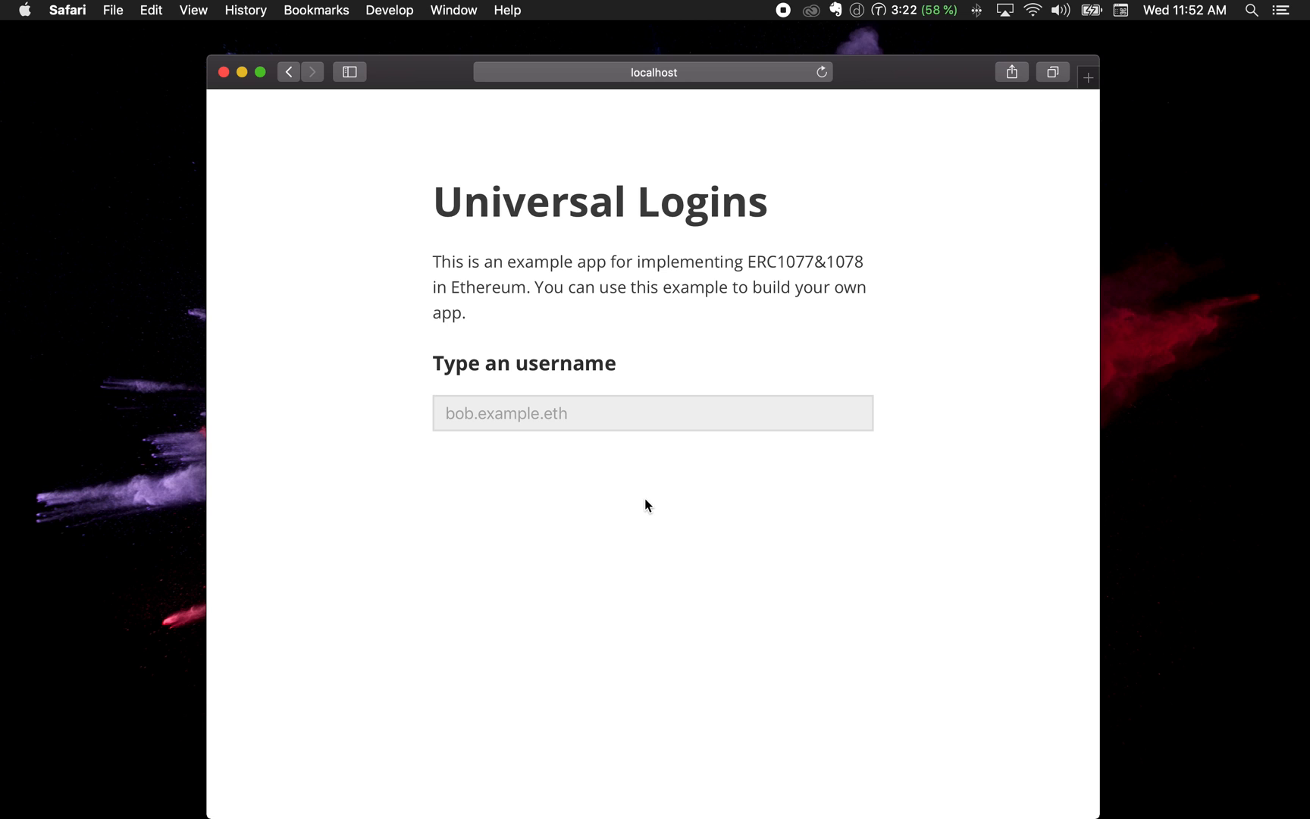
{"action": "left_click", "coordinate": [506, 416]}
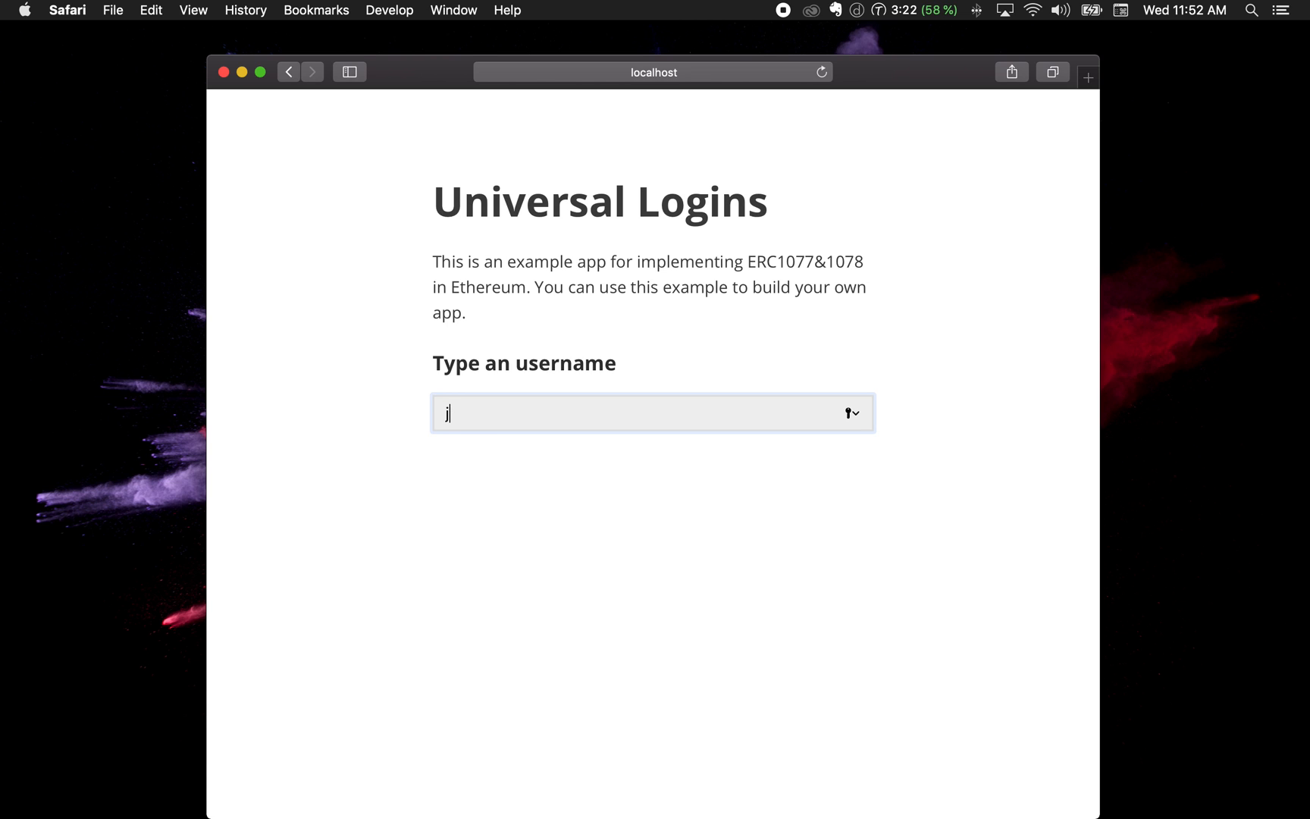
{"action": "type", "text": "johndoe"}
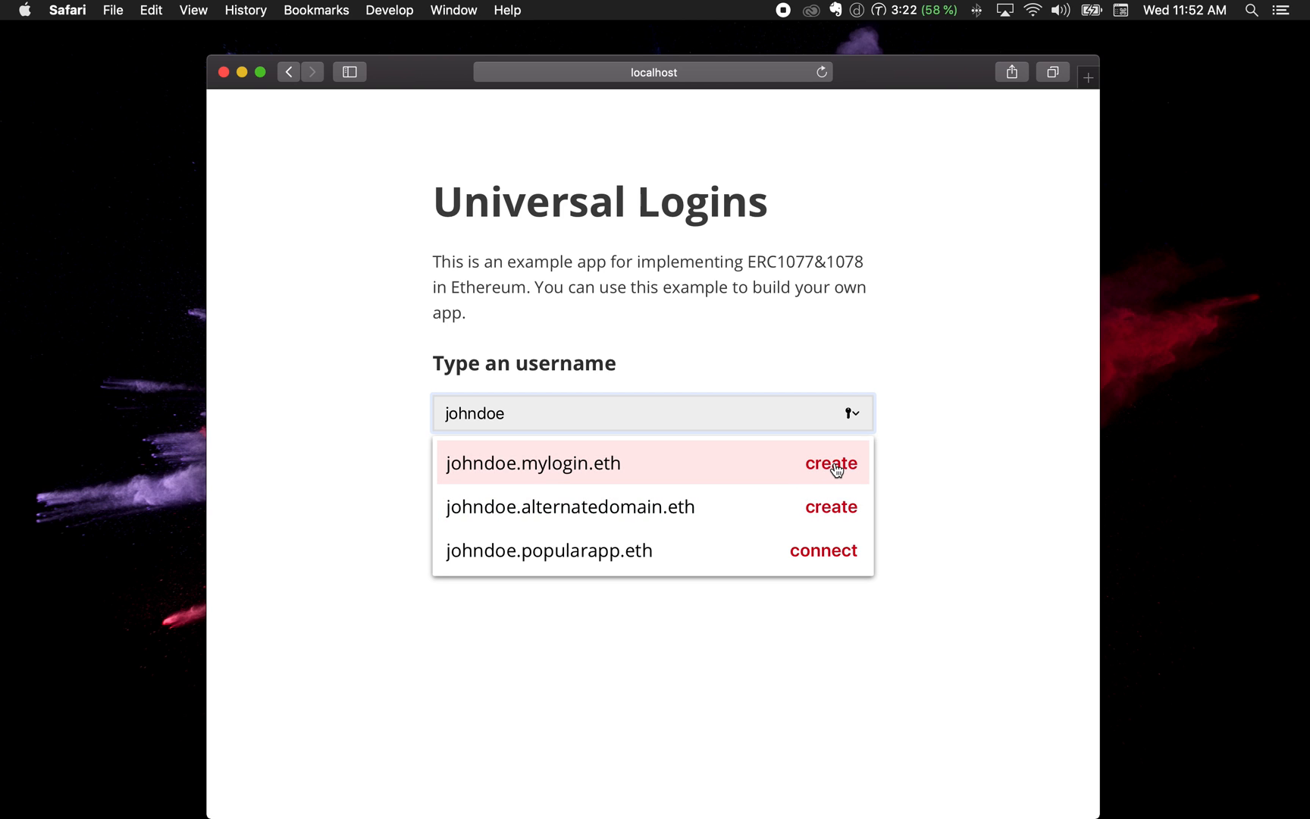
{"action": "left_click", "coordinate": [837, 468]}
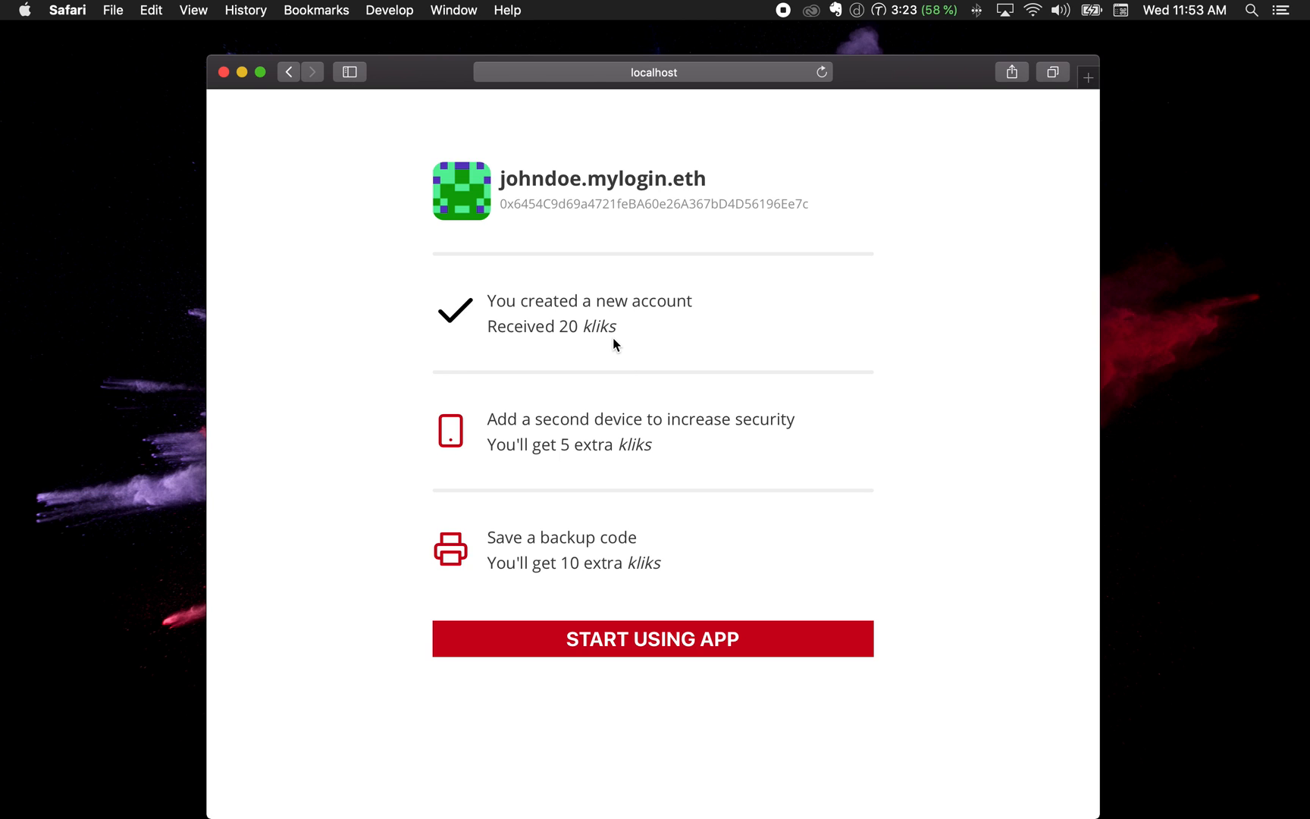
Step: Start using the app as the newly created johndoe.mylogin.eth with 20 kliks
{"action": "left_click", "coordinate": [691, 647]}
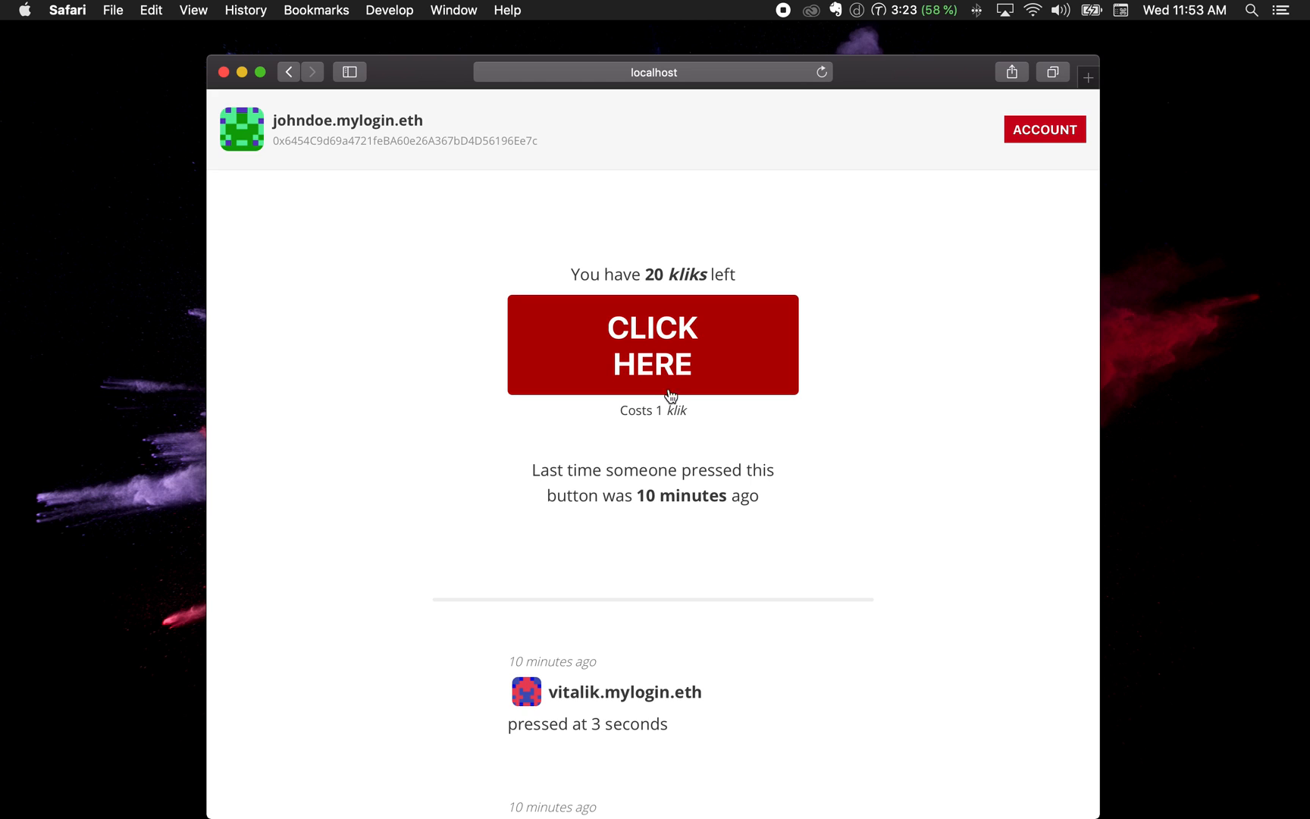
{"action": "scroll", "coordinate": [681, 589], "scroll_direction": "down", "scroll_amount": 4}
{"action": "scroll", "coordinate": [682, 594], "scroll_direction": "down", "scroll_amount": 2}
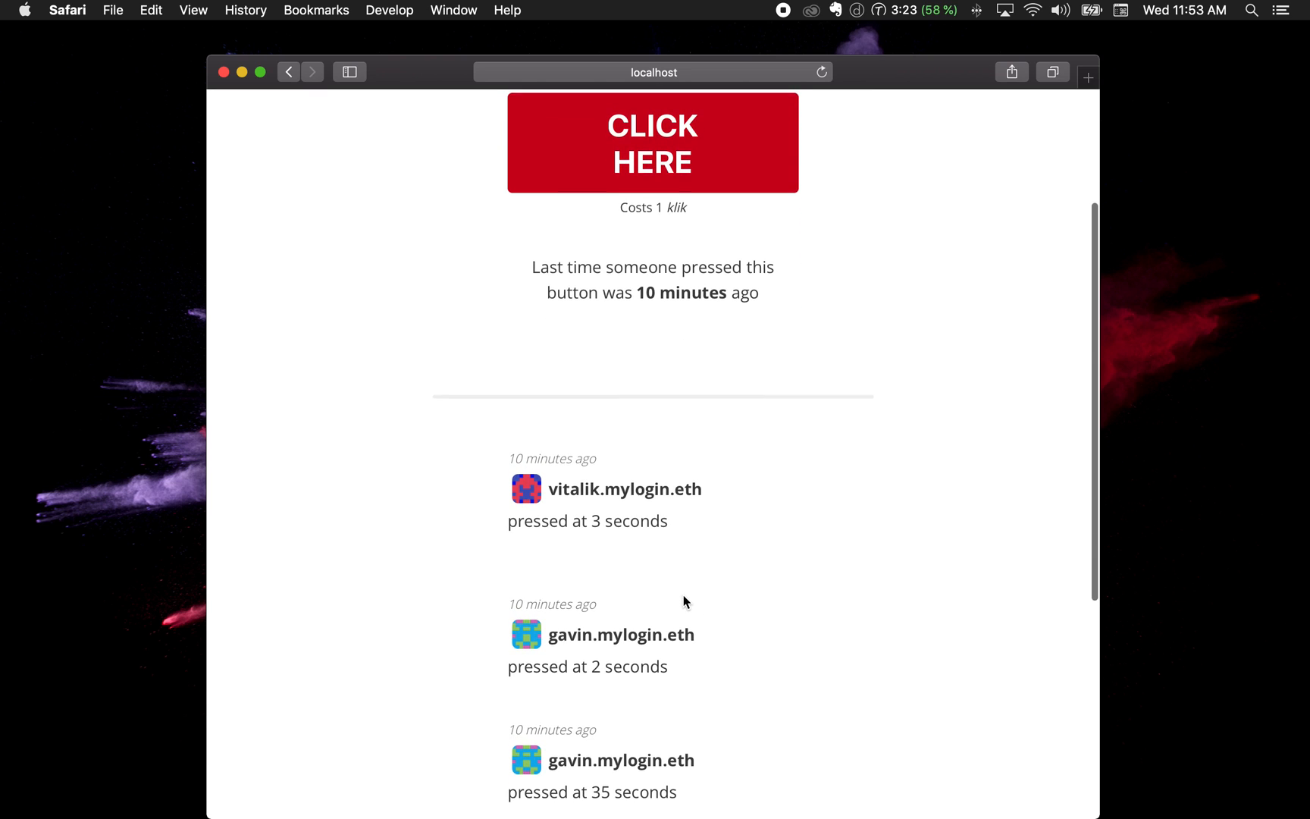
{"action": "scroll", "coordinate": [604, 544], "scroll_direction": "down", "scroll_amount": 3}
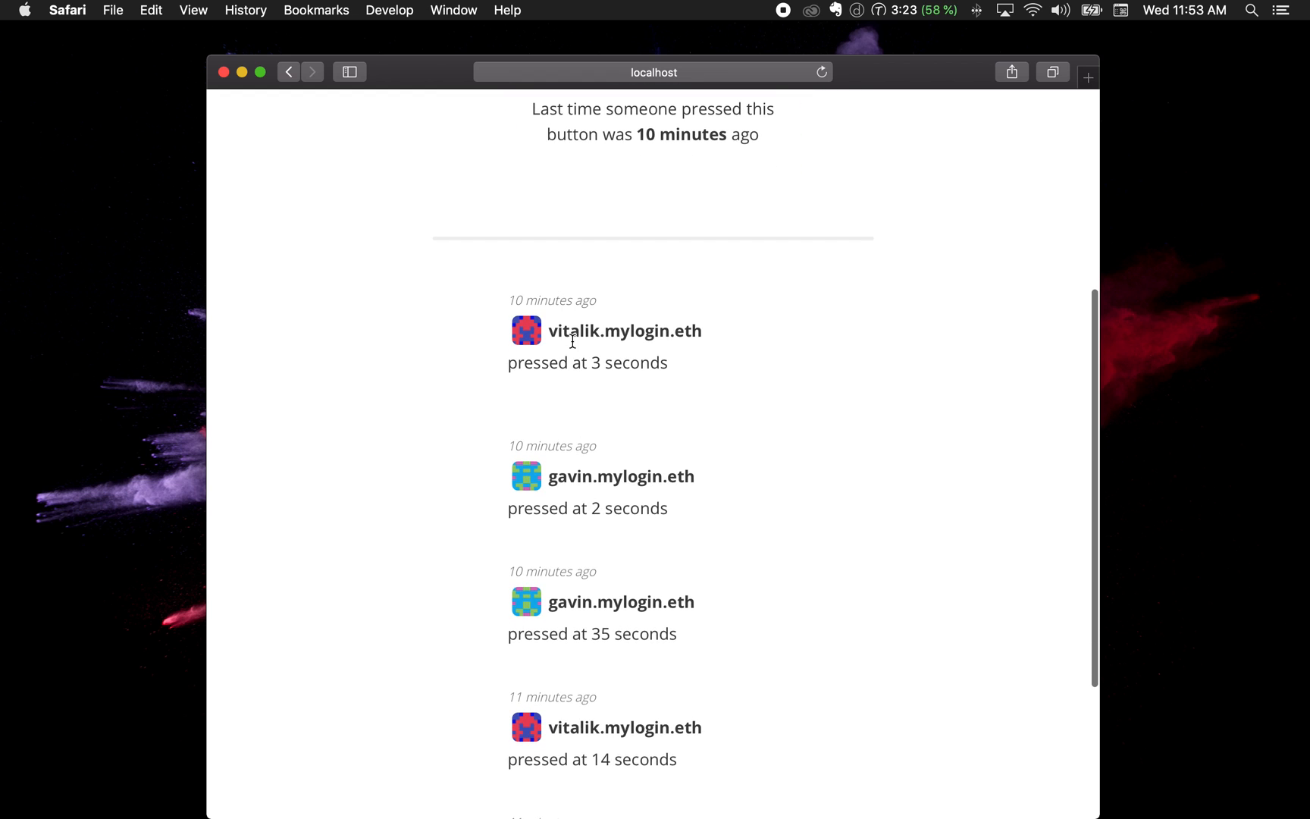
{"action": "scroll", "coordinate": [590, 454], "scroll_direction": "down", "scroll_amount": 3}
{"action": "scroll", "coordinate": [589, 454], "scroll_direction": "down", "scroll_amount": 1}
{"action": "scroll", "coordinate": [581, 434], "scroll_direction": "down", "scroll_amount": 3}
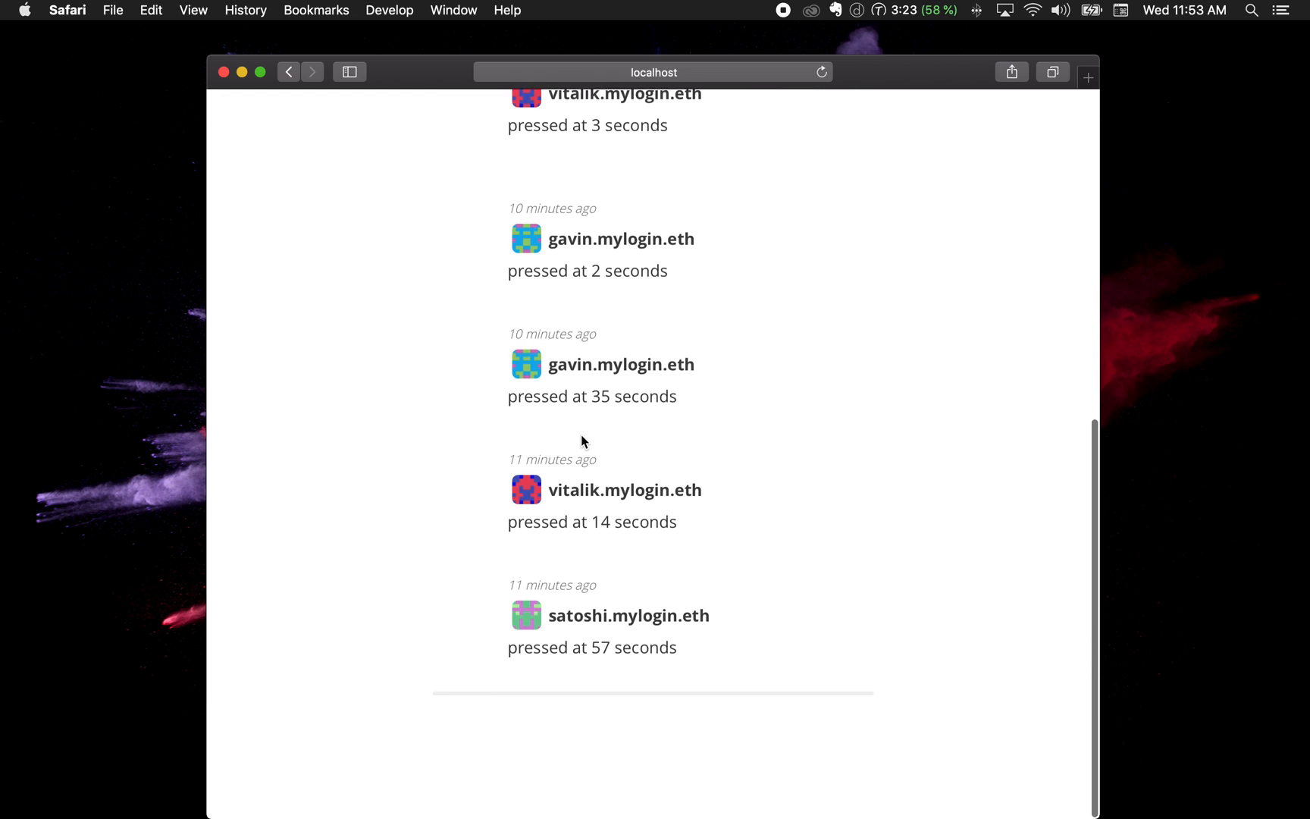
{"action": "scroll", "coordinate": [601, 439], "scroll_direction": "up", "scroll_amount": 10}
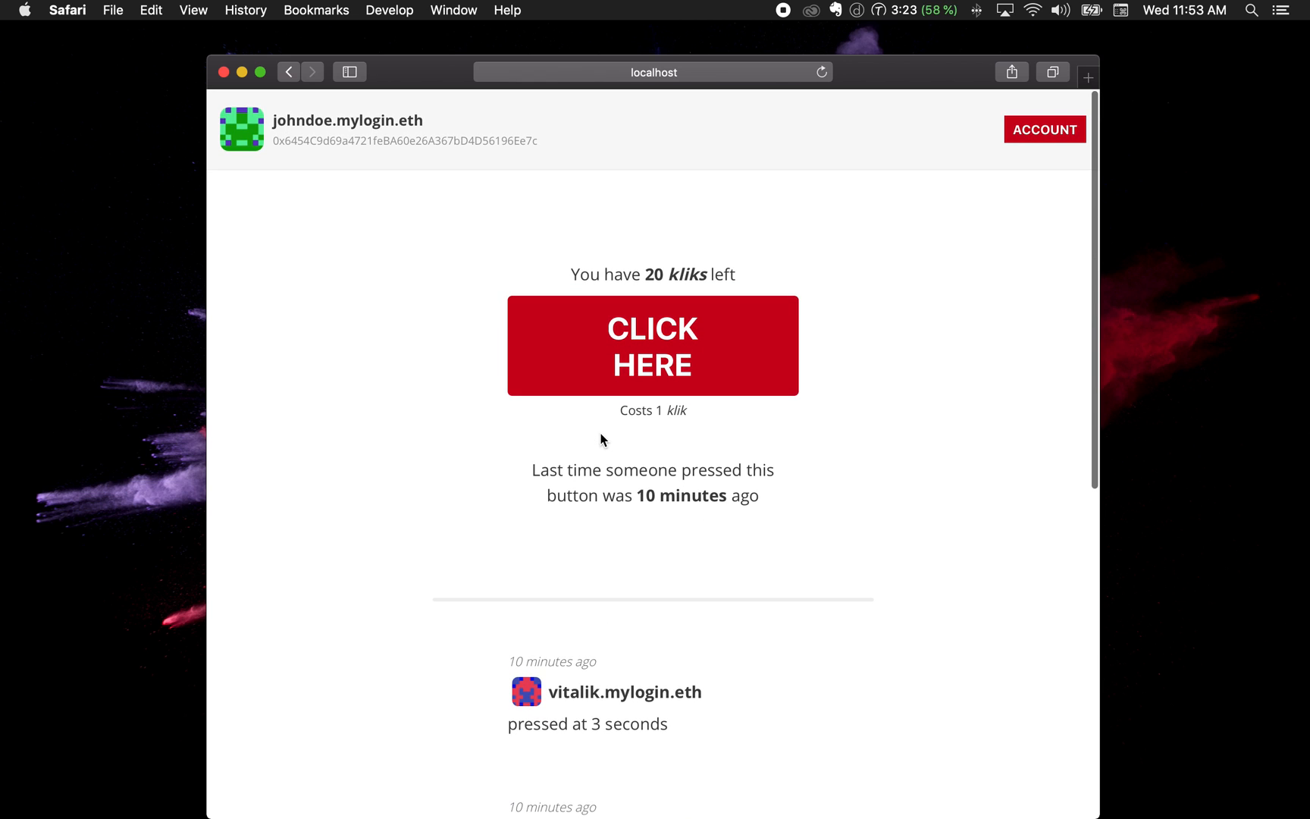
Step: Log two presses with CLICK HERE, leaving 18 kliks and johndoe.mylogin.eth atop the feed
{"action": "left_click", "coordinate": [653, 340]}
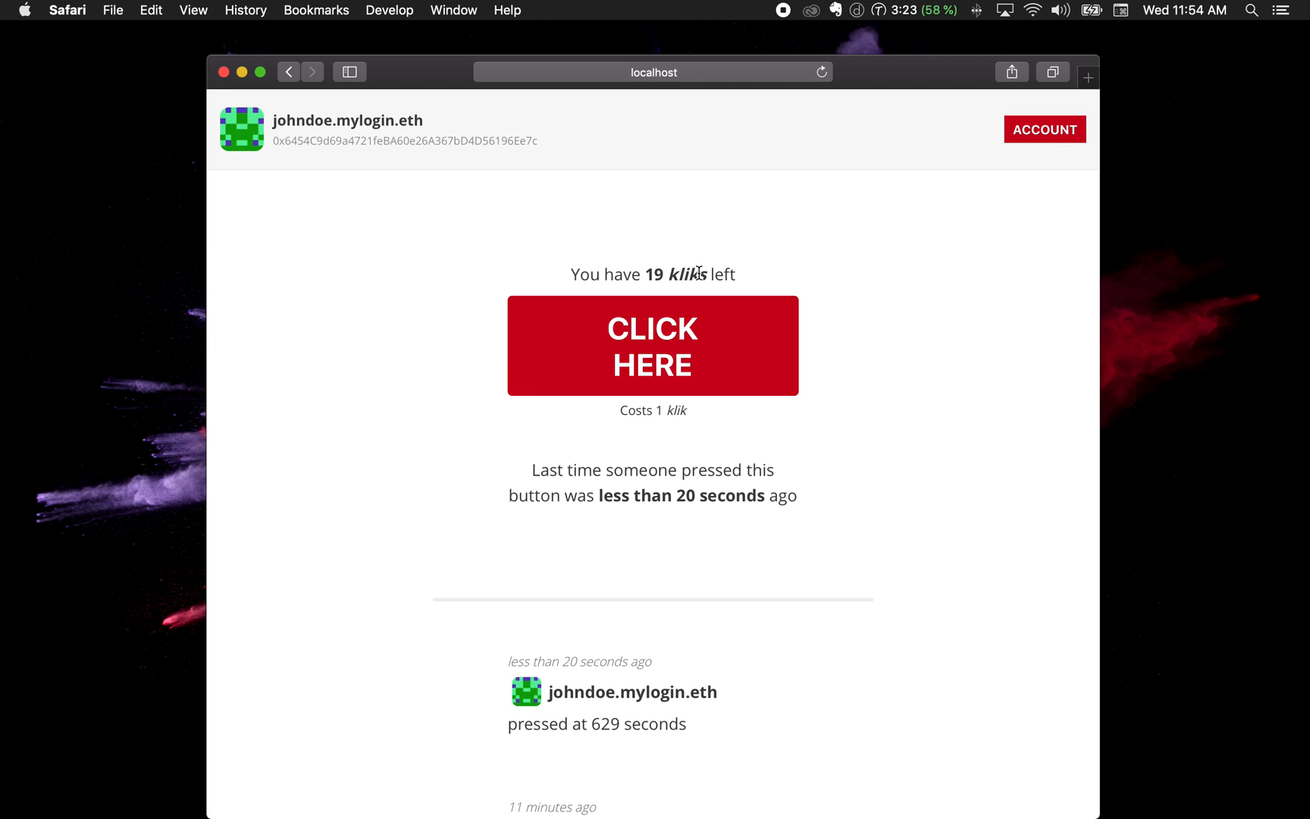
{"action": "left_click", "coordinate": [652, 345]}
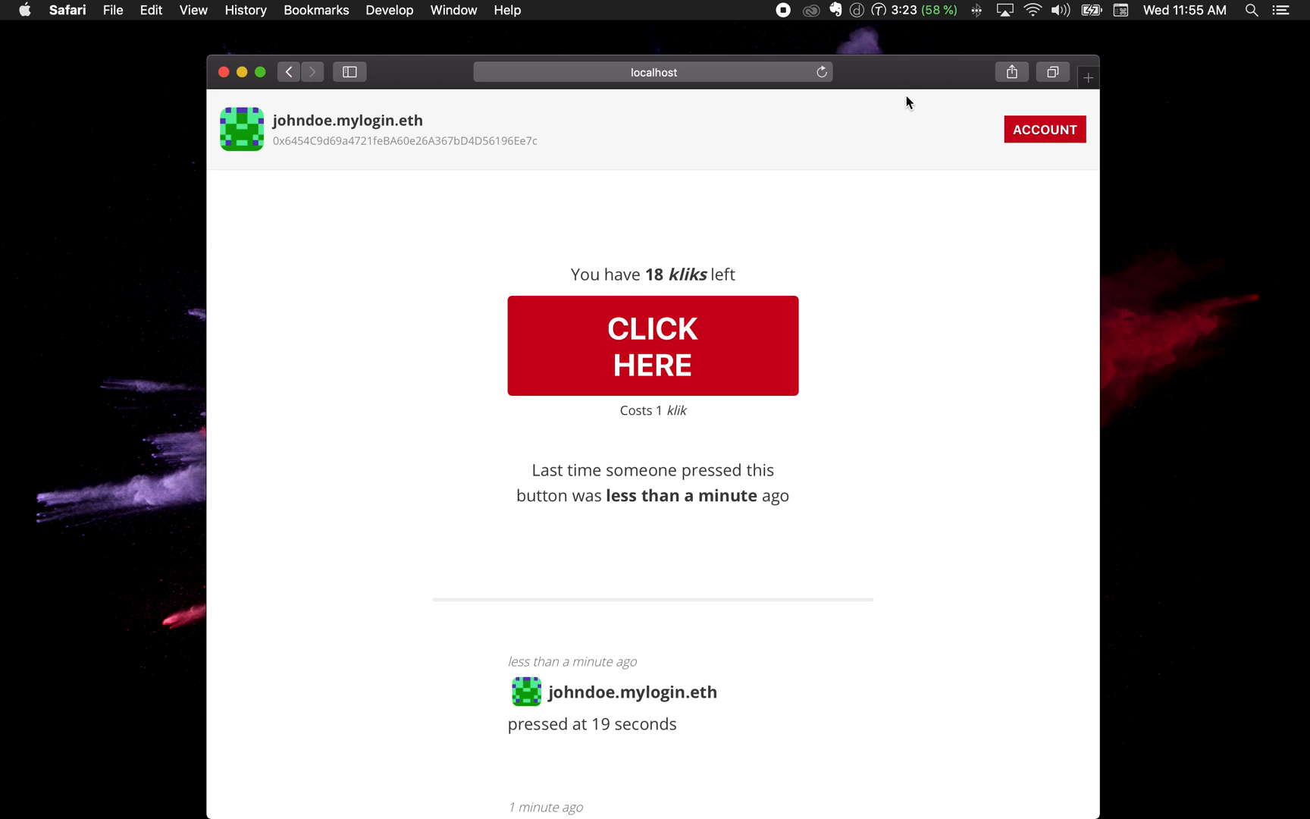
{"action": "left_click_drag", "start_coordinate": [908, 75], "coordinate": [881, 74]}
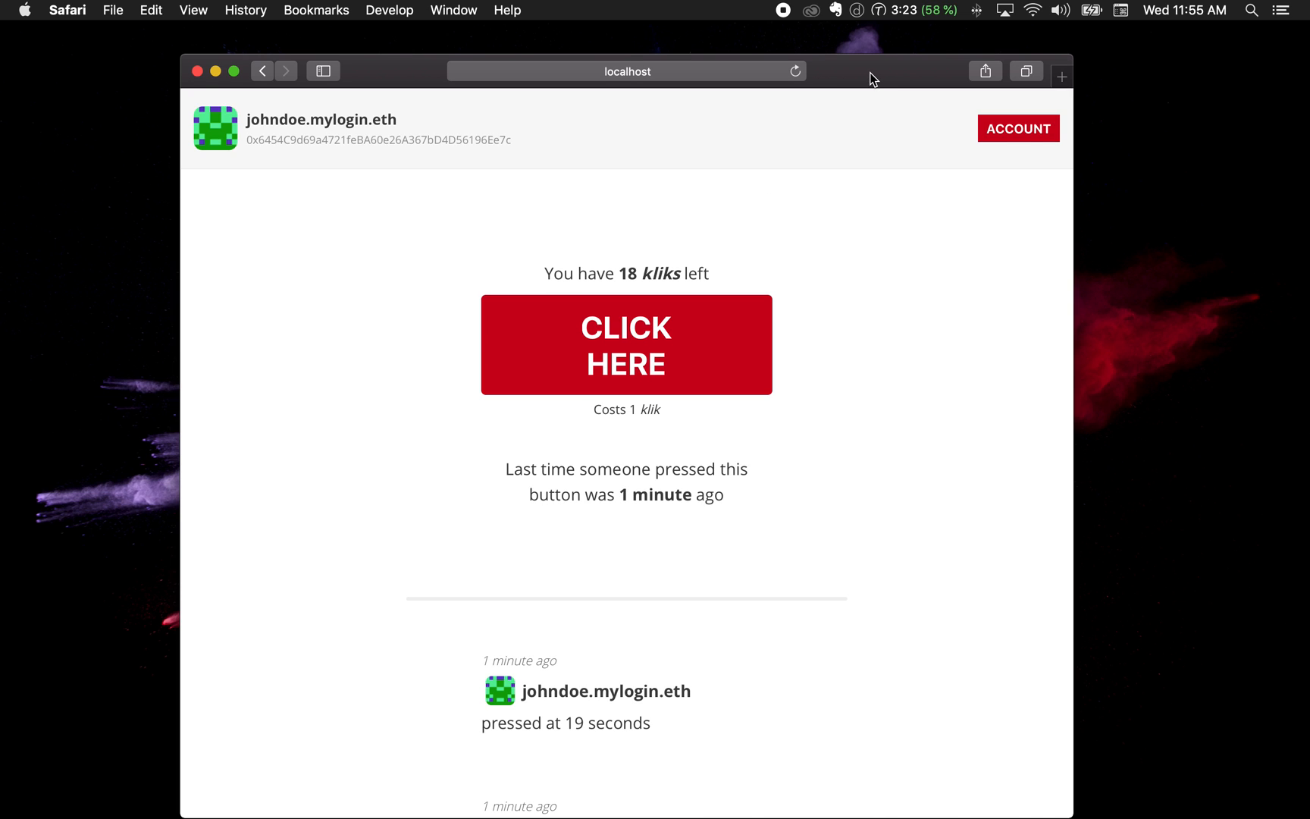
Step: Place the iPhone simulator beside Safari, enter johndoe on the phone and connect to johndoe.mylogin.eth
{"action": "left_click_drag", "start_coordinate": [869, 71], "coordinate": [766, 72]}
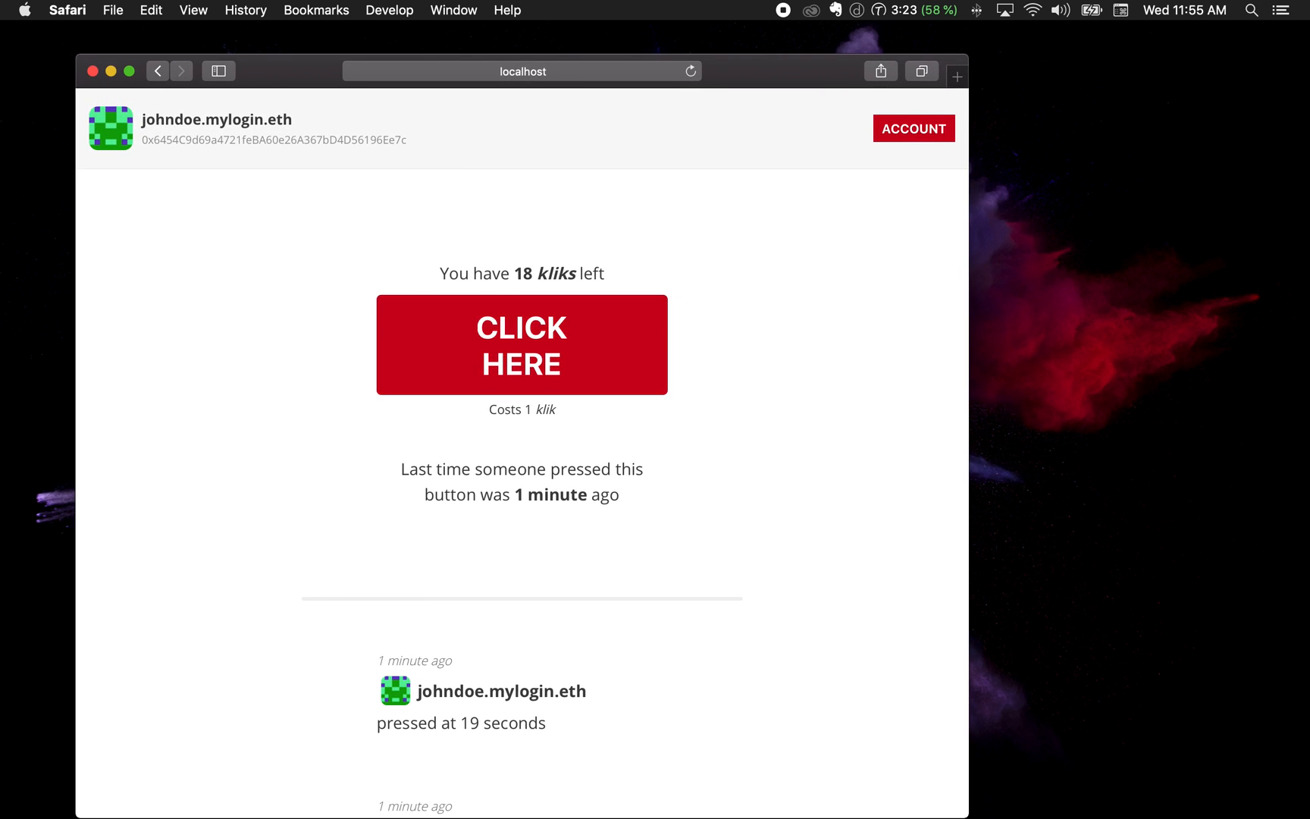
{"action": "left_click", "coordinate": [1126, 409]}
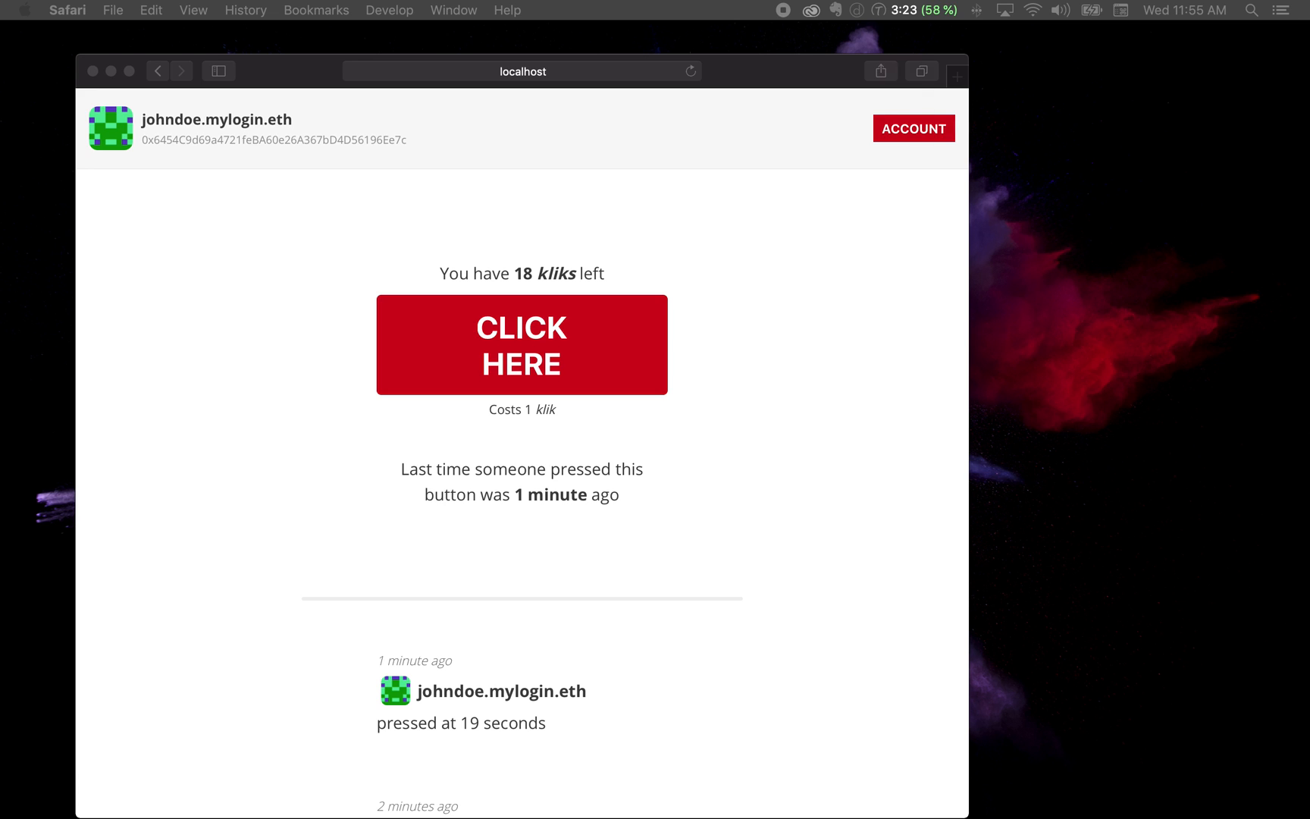
{"action": "left_click_drag", "start_coordinate": [1208, 72], "coordinate": [950, 60]}
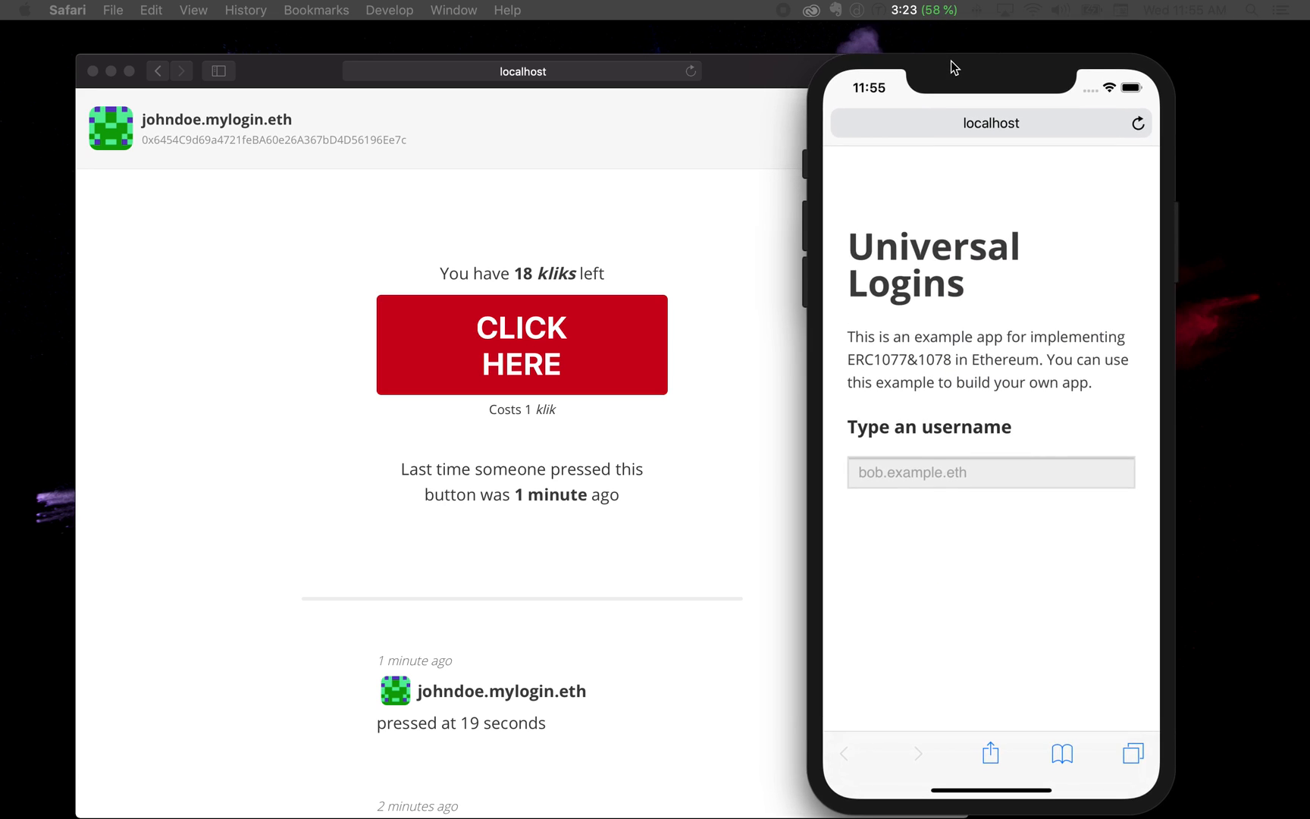
{"action": "left_click", "coordinate": [952, 63]}
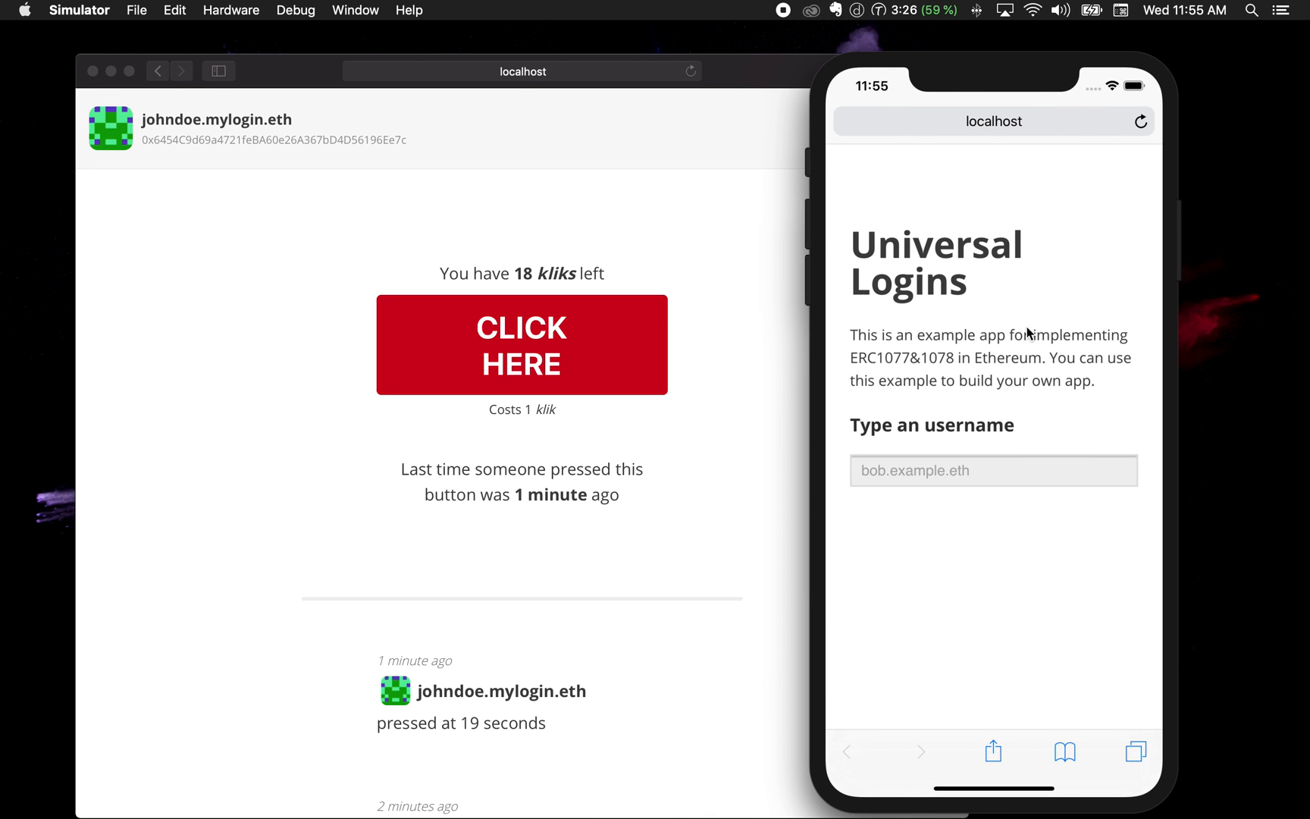
{"action": "left_click", "coordinate": [944, 470]}
{"action": "type", "text": "jo"}
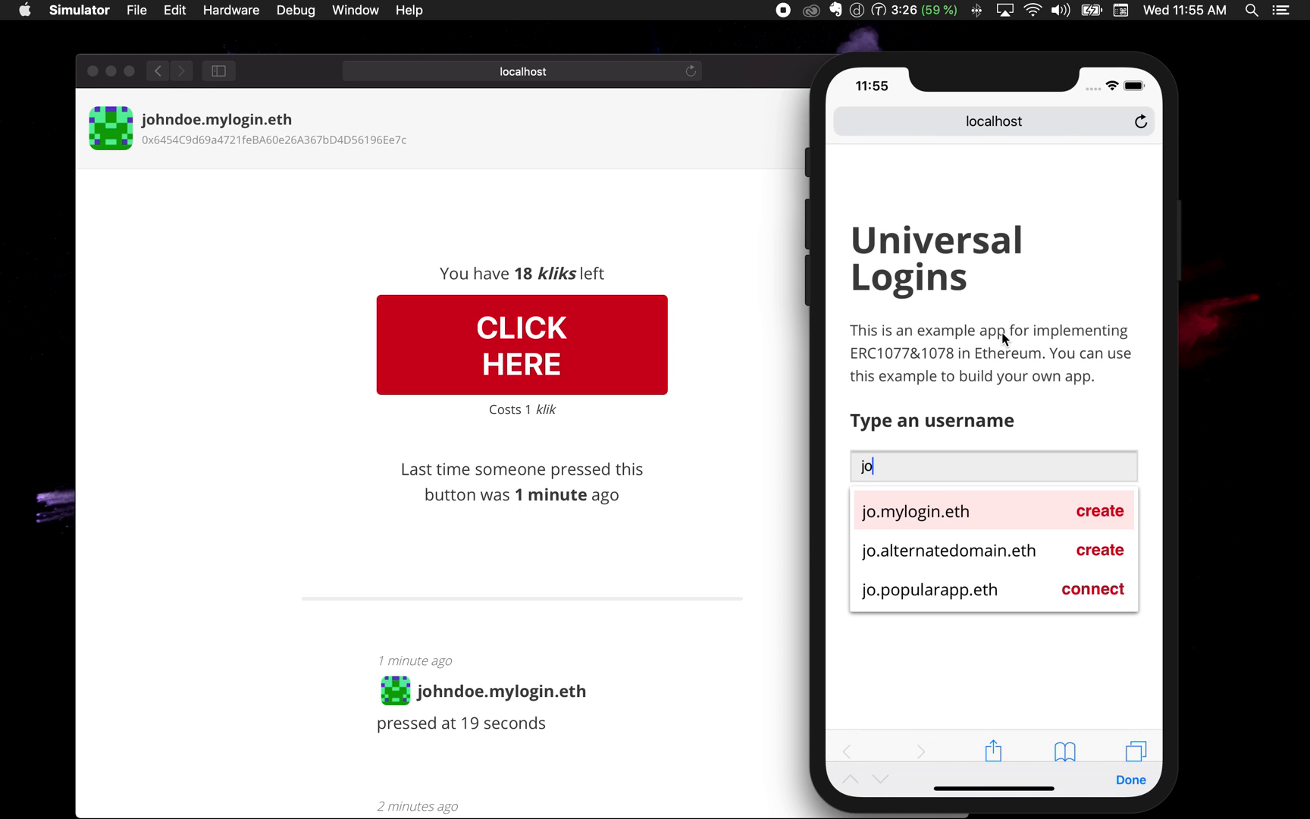
{"action": "type", "text": "hndoe"}
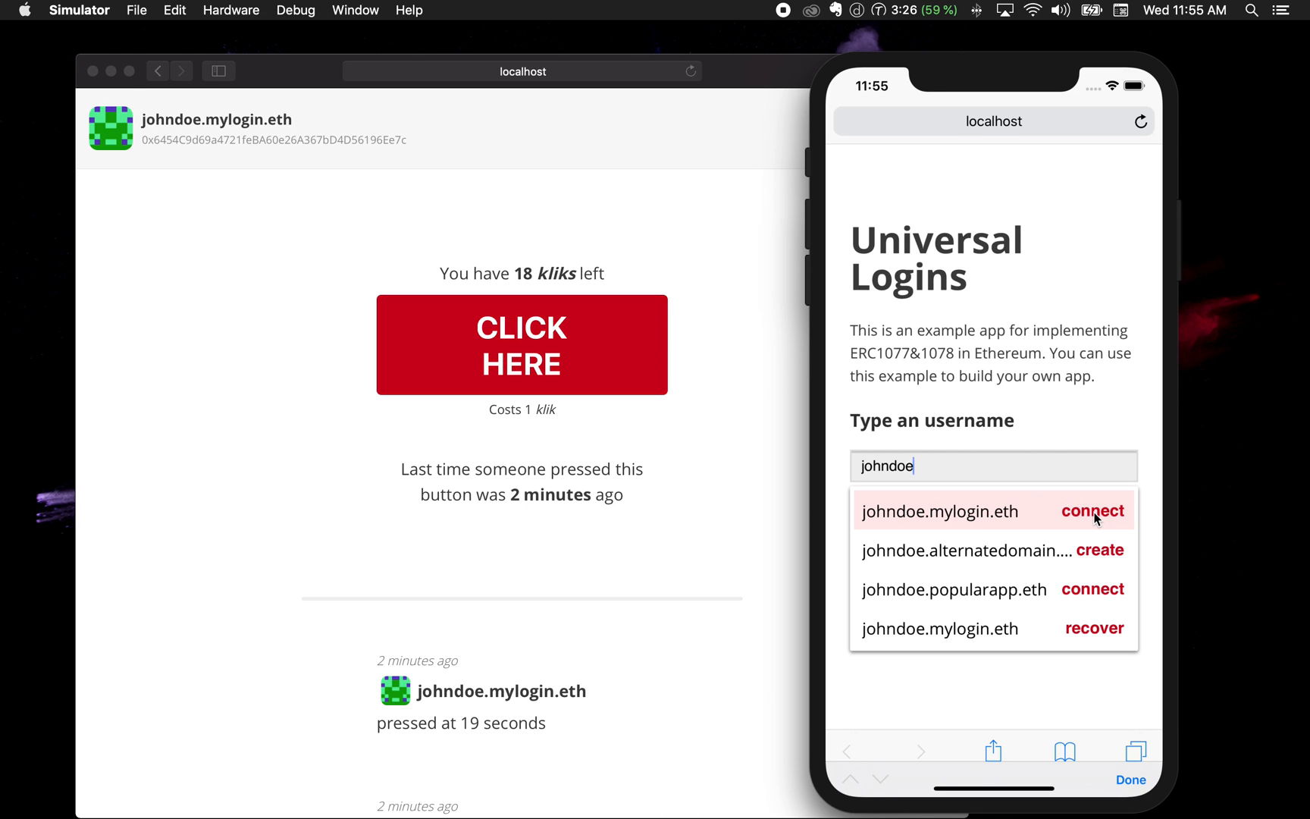
{"action": "left_click", "coordinate": [1096, 517]}
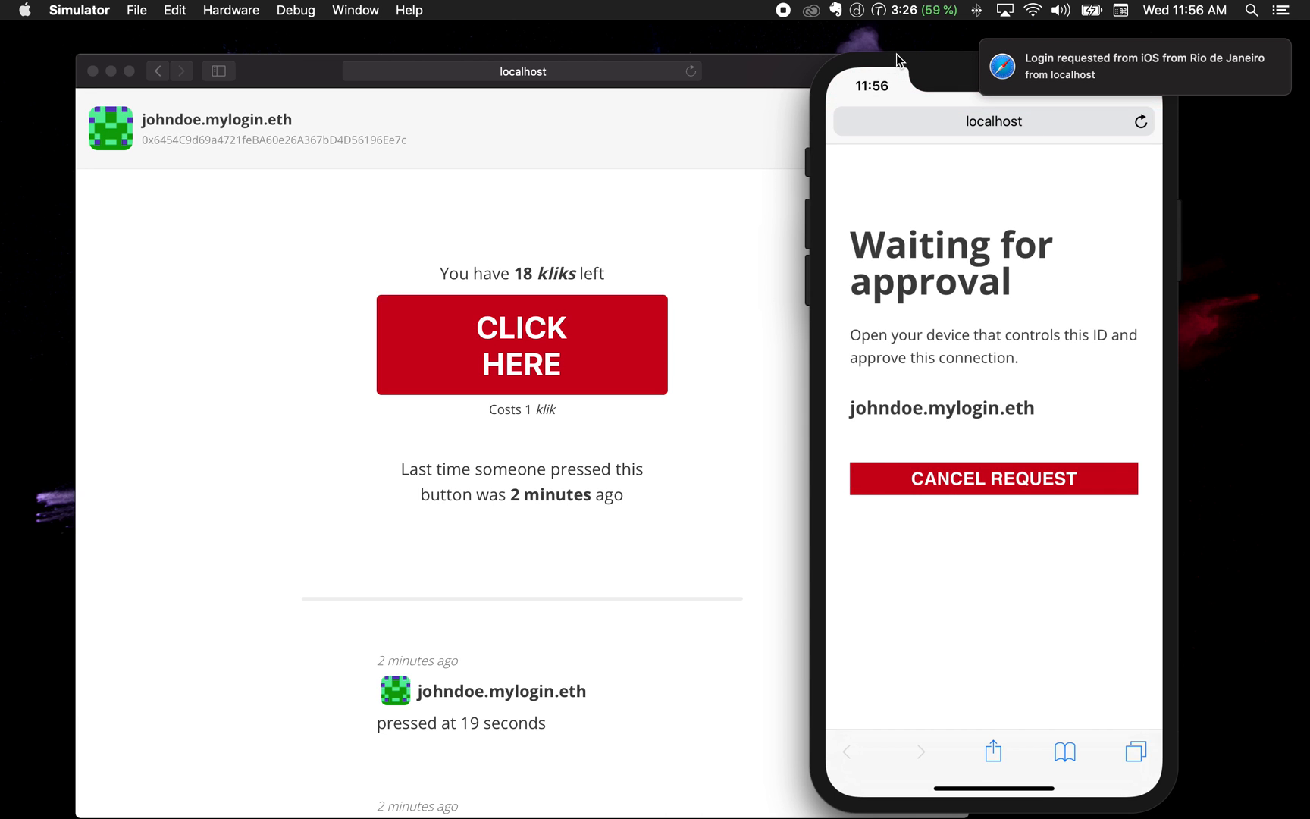
Step: Back in Safari, view the pending login request from the notification badge and approve it
{"action": "left_click_drag", "start_coordinate": [967, 58], "coordinate": [1058, 82]}
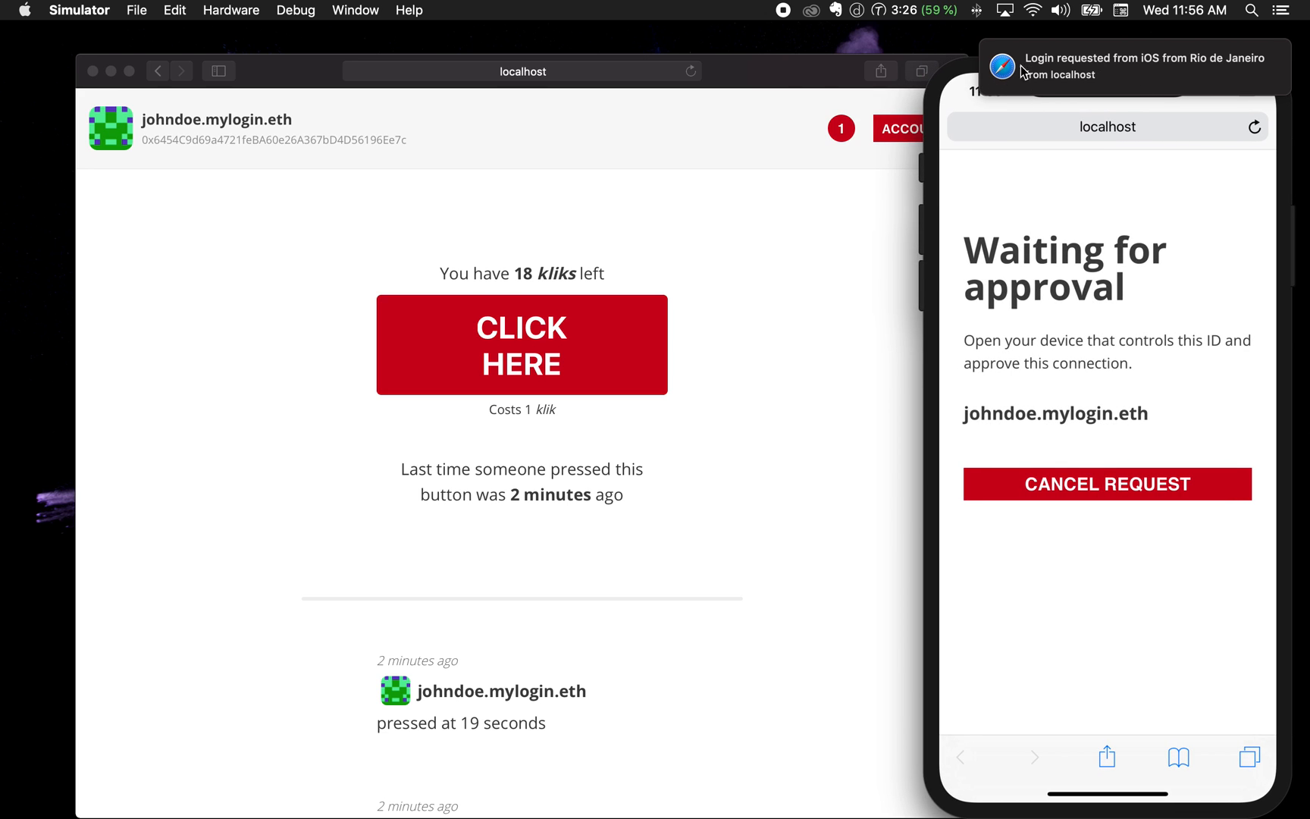
{"action": "left_click_drag", "start_coordinate": [813, 65], "coordinate": [761, 62]}
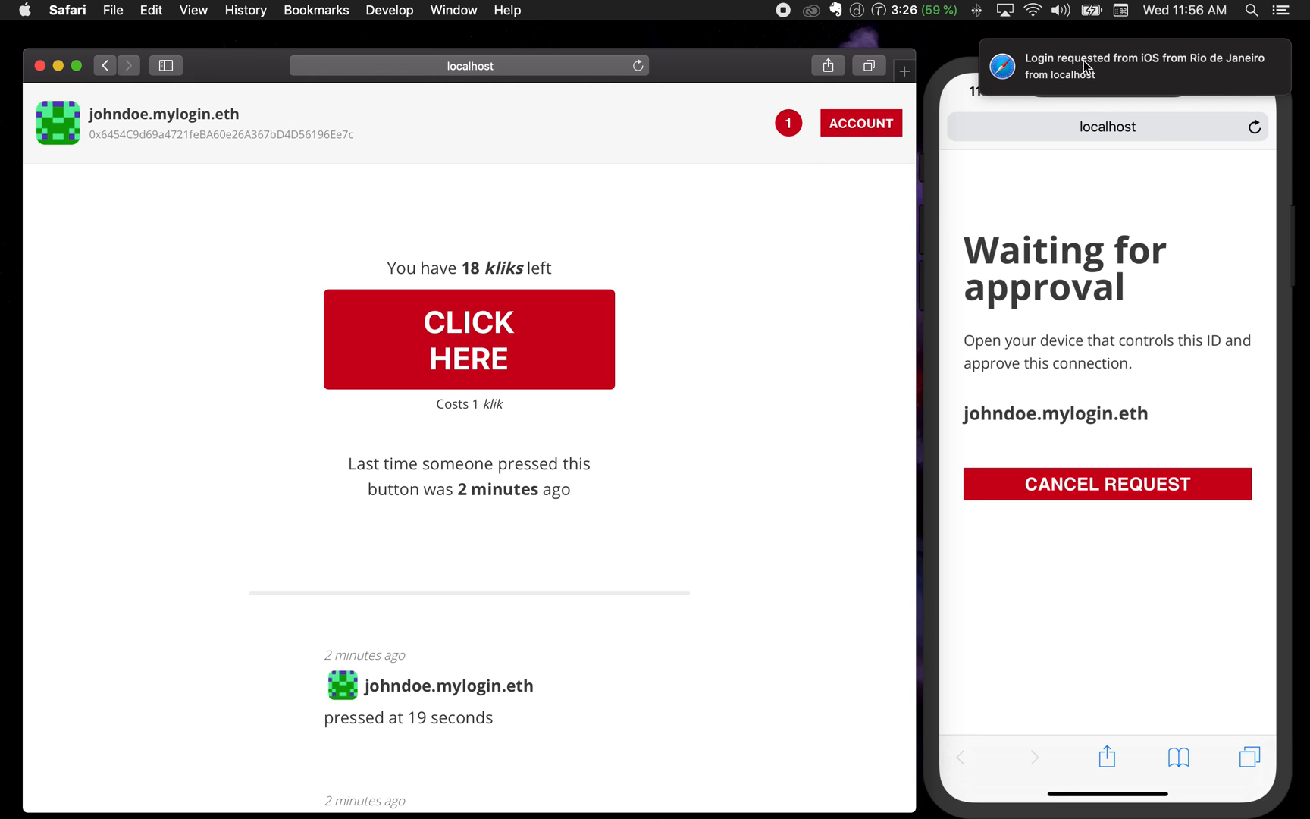
{"action": "left_click", "coordinate": [786, 124]}
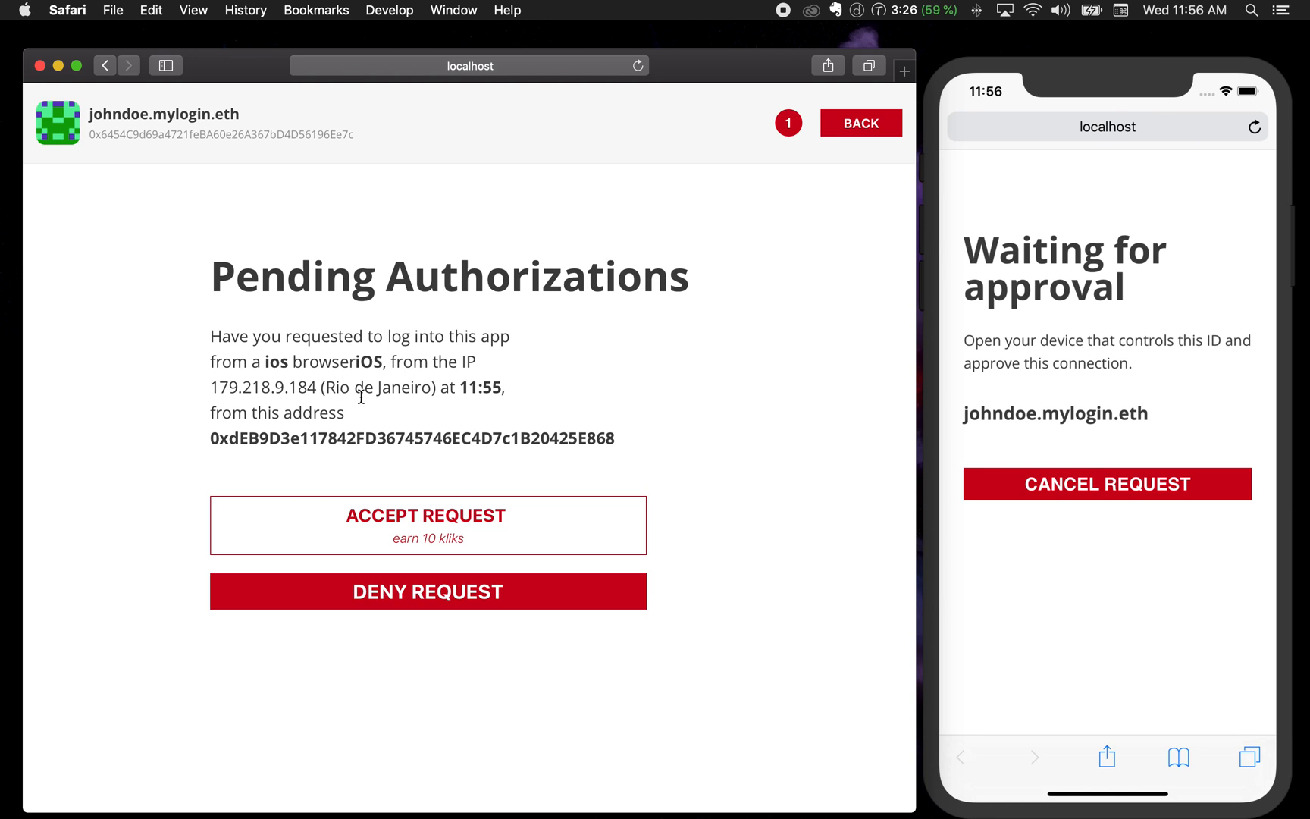
{"action": "left_click", "coordinate": [430, 523]}
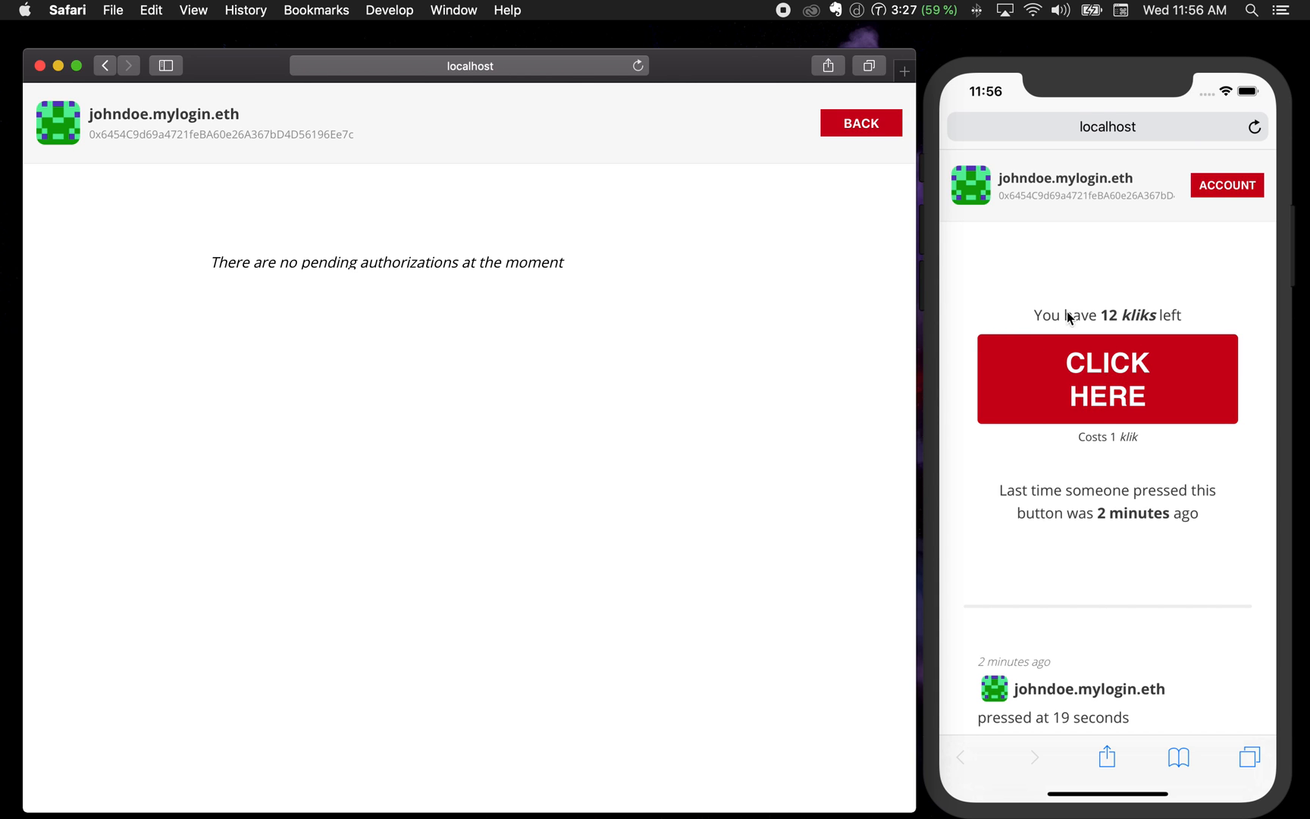
Step: Return to the main klik page and spend one klik from the phone, leaving 11
{"action": "left_click", "coordinate": [862, 124]}
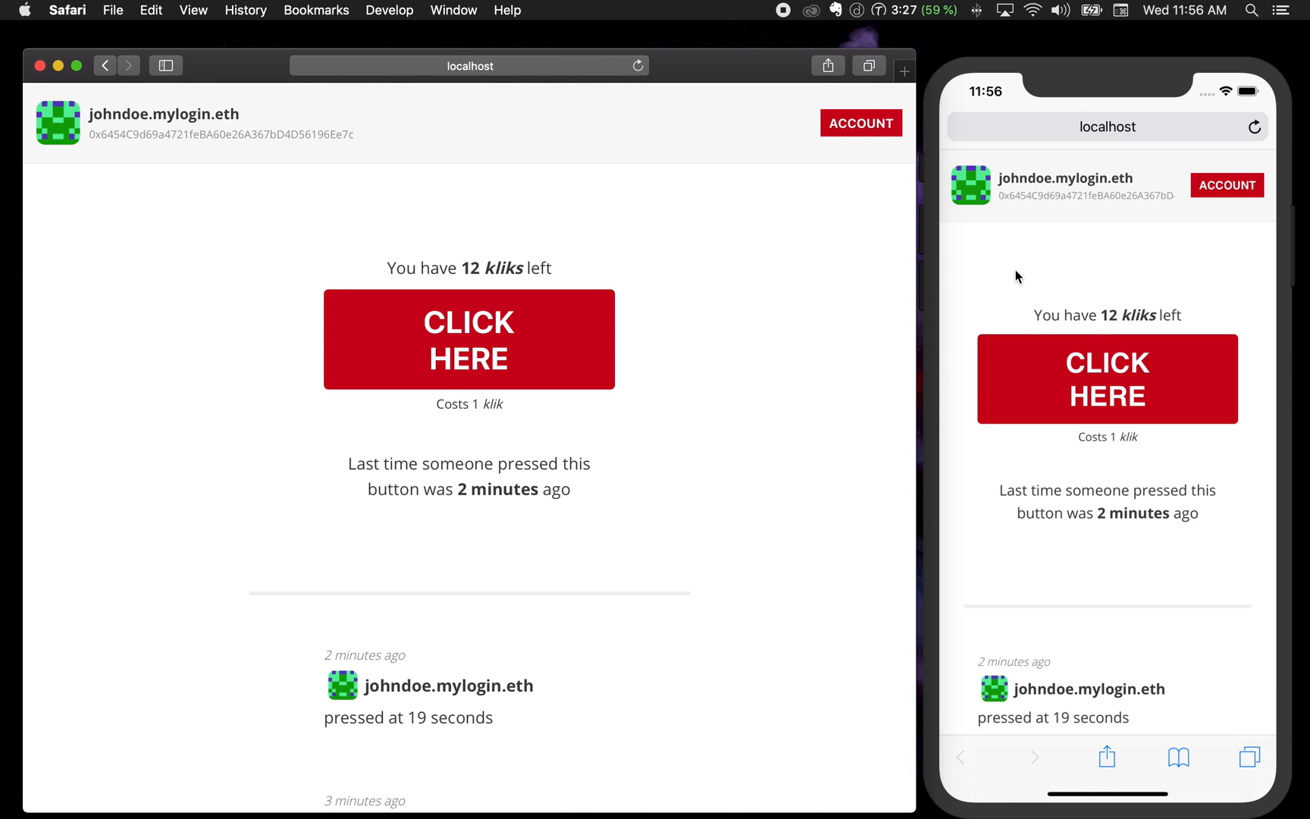
{"action": "left_click", "coordinate": [1120, 372]}
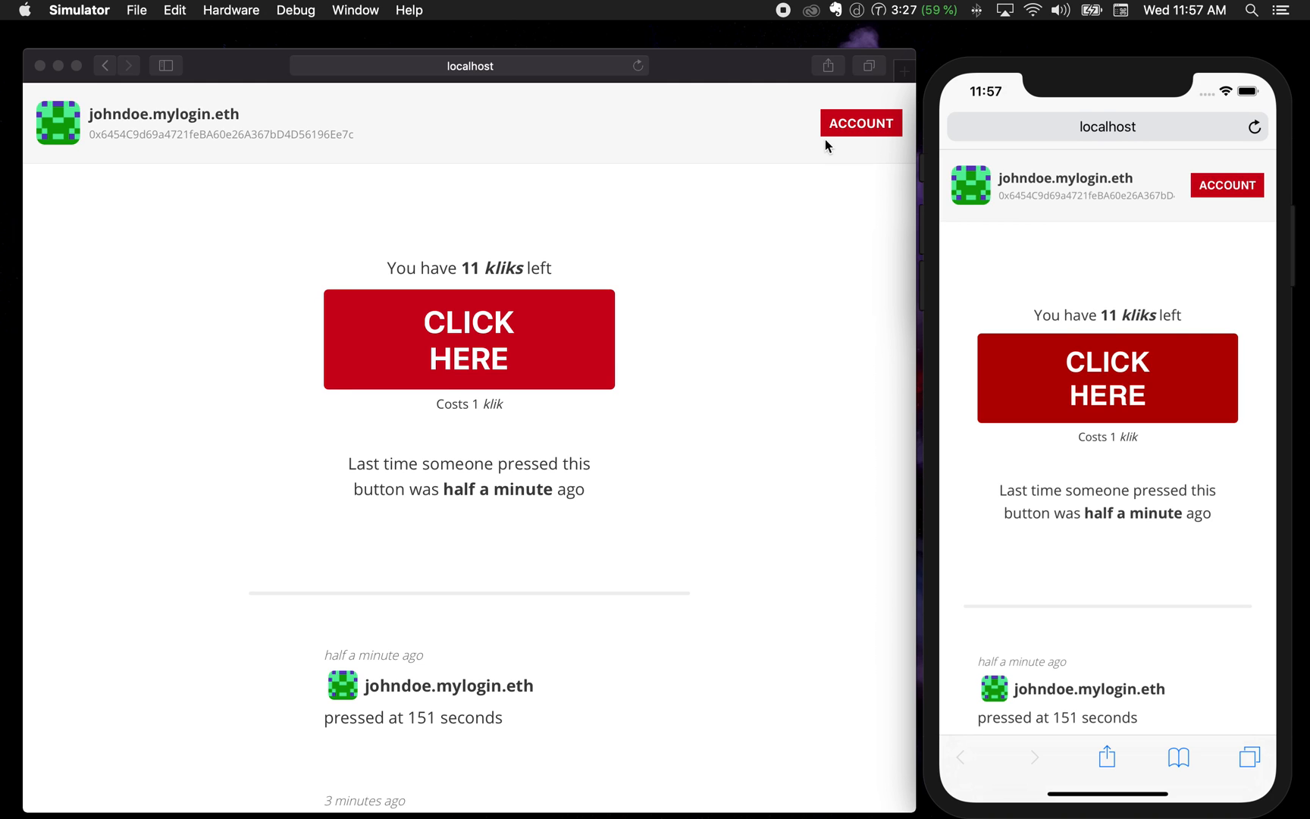
Step: On the desktop account page, expand Backup code and generate three new codes for johndoe.mylogin.eth
{"action": "left_click", "coordinate": [867, 126]}
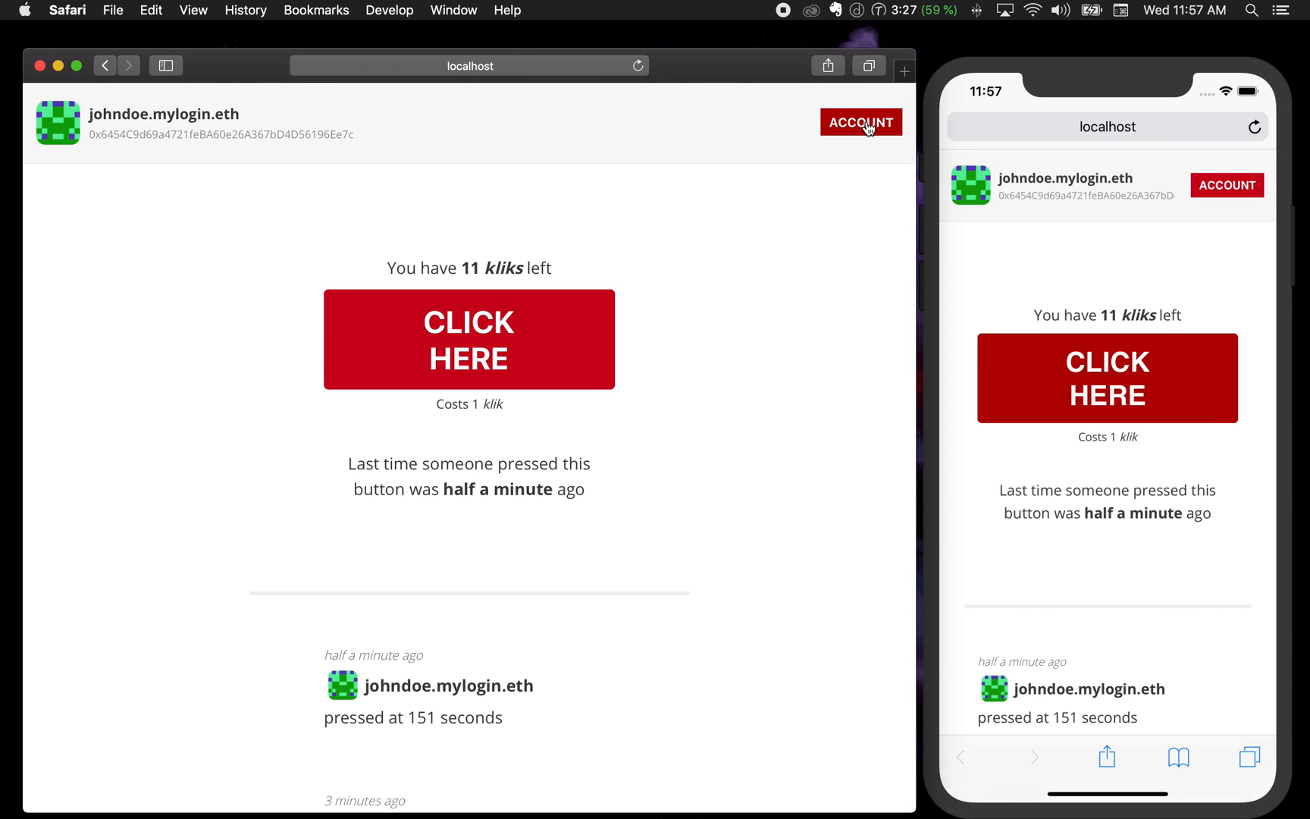
{"action": "left_click", "coordinate": [861, 122]}
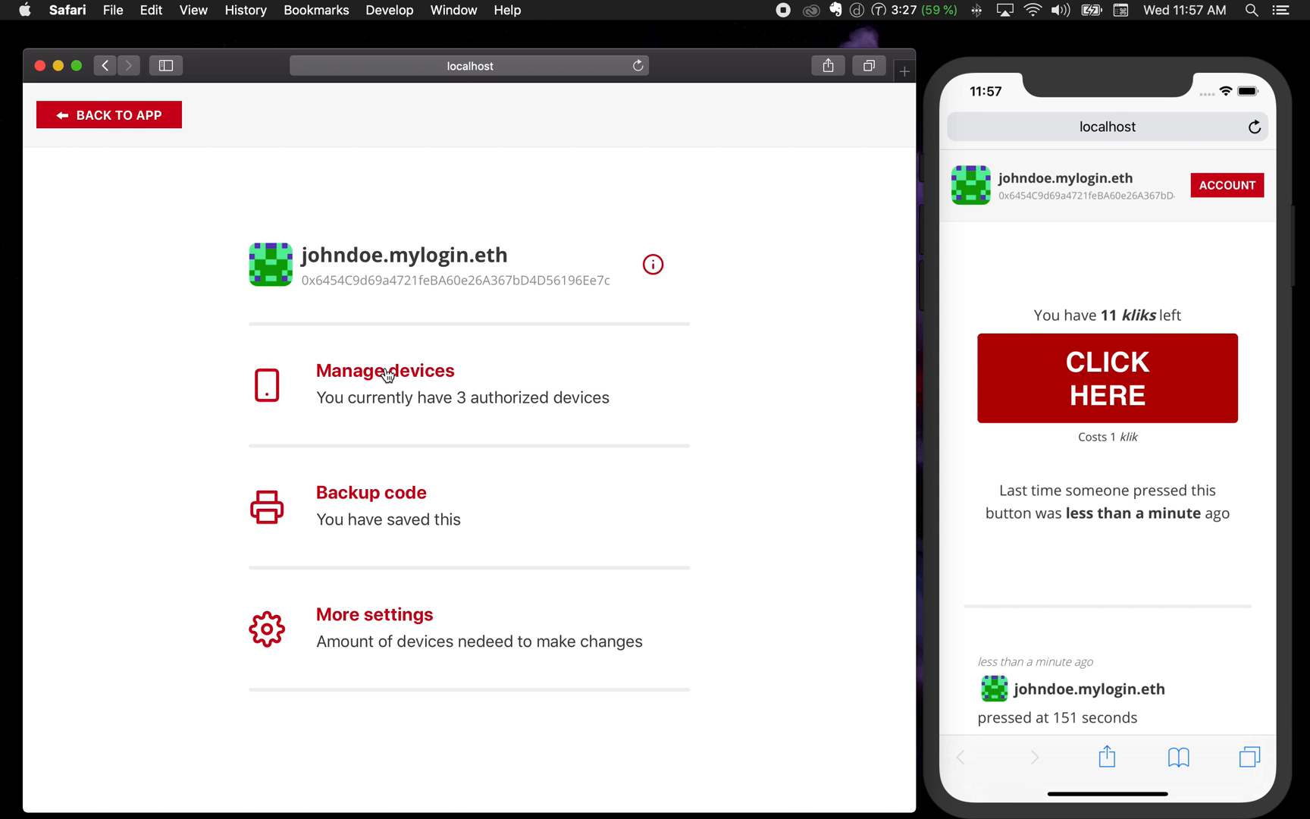
{"action": "left_click", "coordinate": [389, 497]}
{"action": "scroll", "coordinate": [522, 531], "scroll_direction": "down", "scroll_amount": 2}
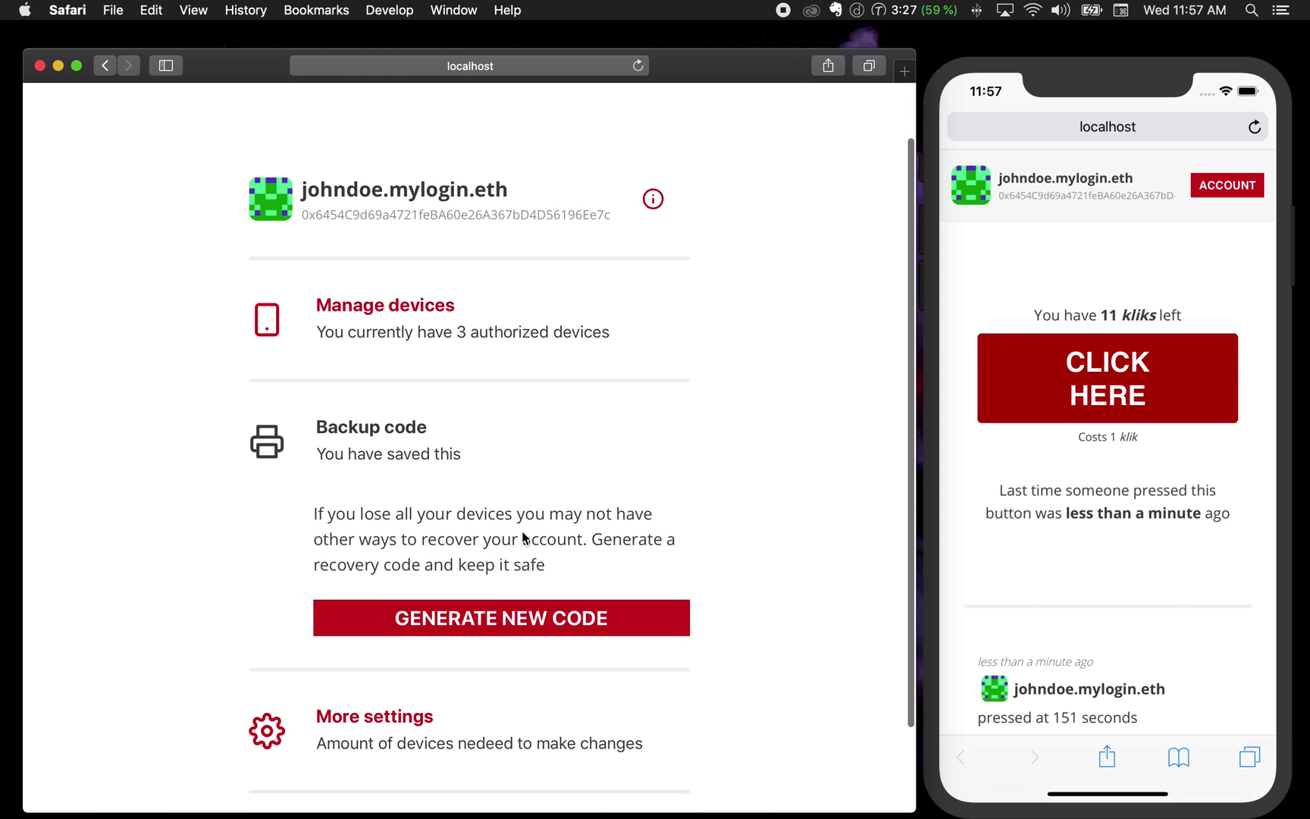
{"action": "left_click", "coordinate": [509, 625]}
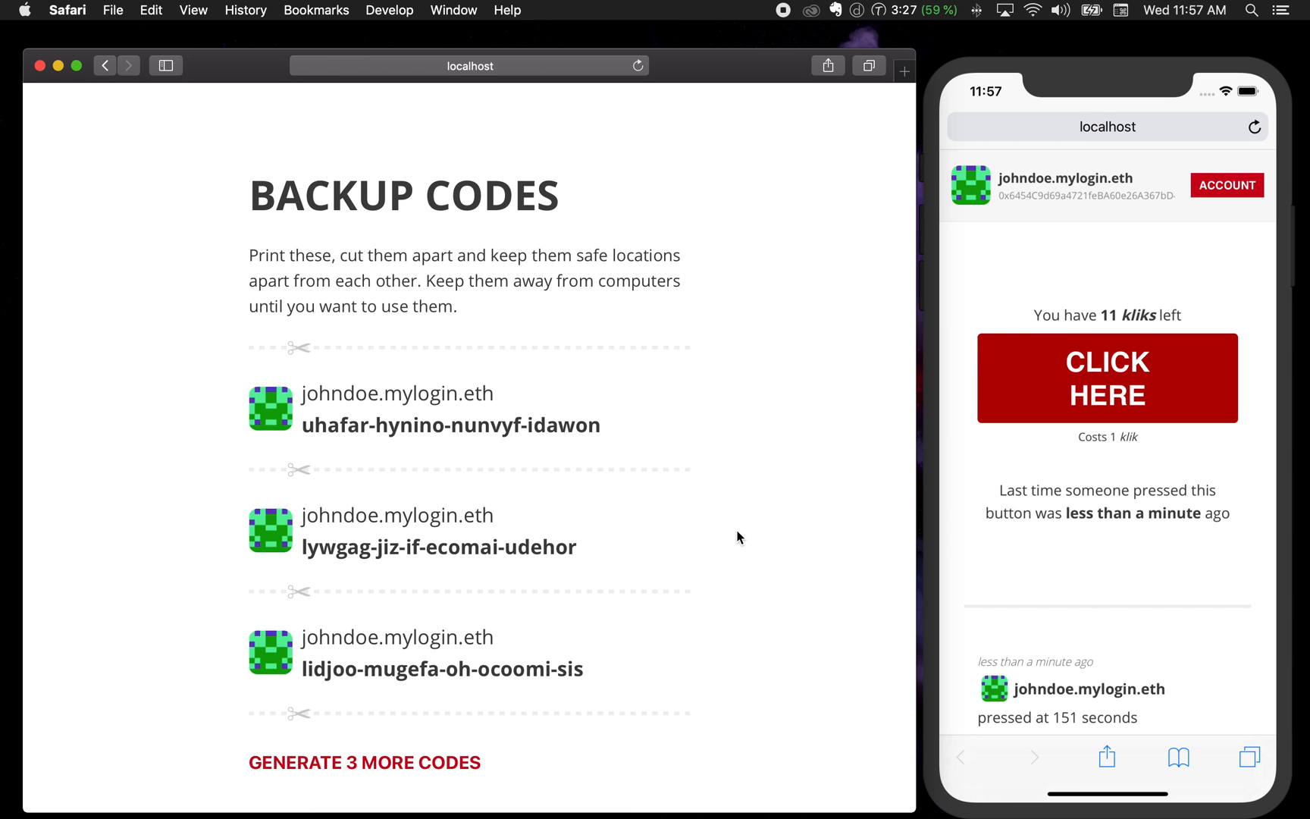
{"action": "scroll", "coordinate": [739, 537], "scroll_direction": "down", "scroll_amount": 3}
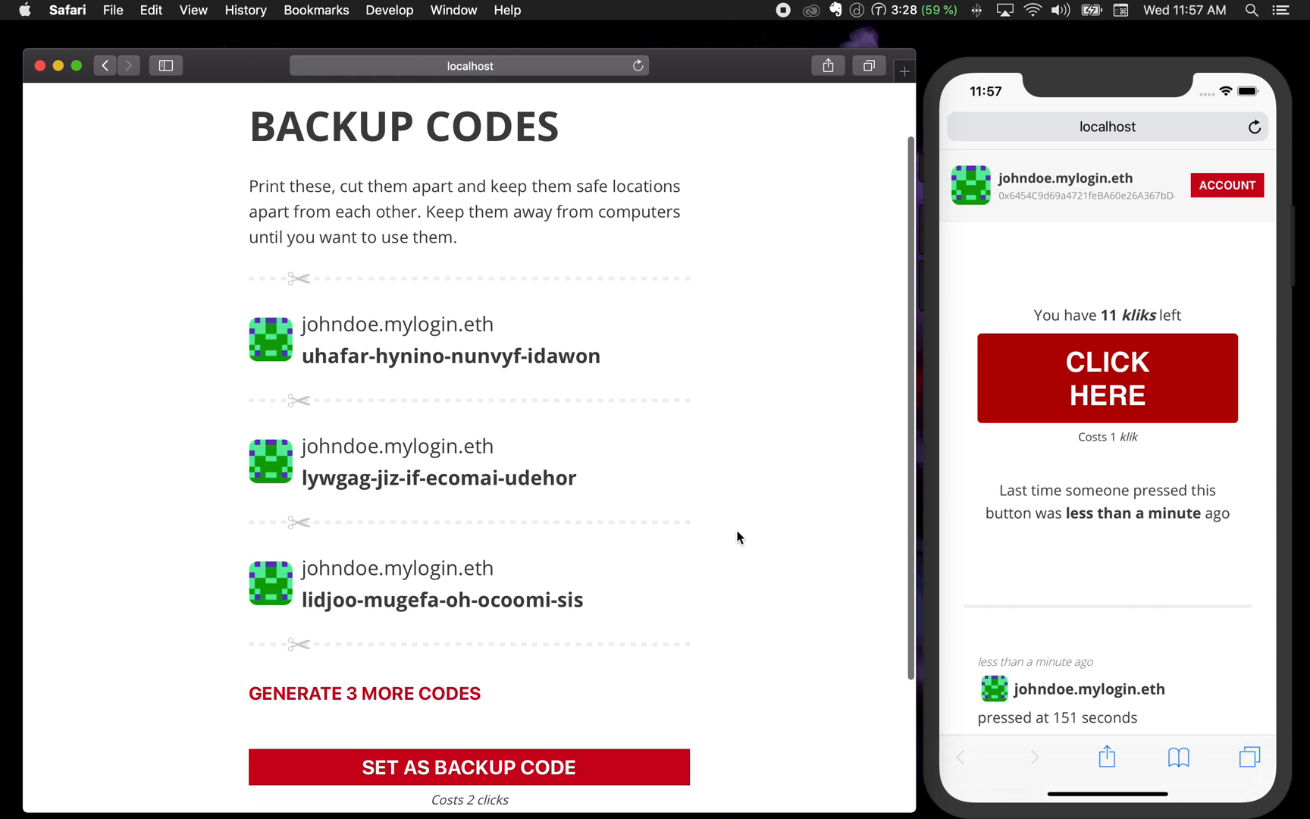
{"action": "left_click", "coordinate": [1189, 581]}
{"action": "scroll", "coordinate": [1182, 557], "scroll_direction": "down", "scroll_amount": 2}
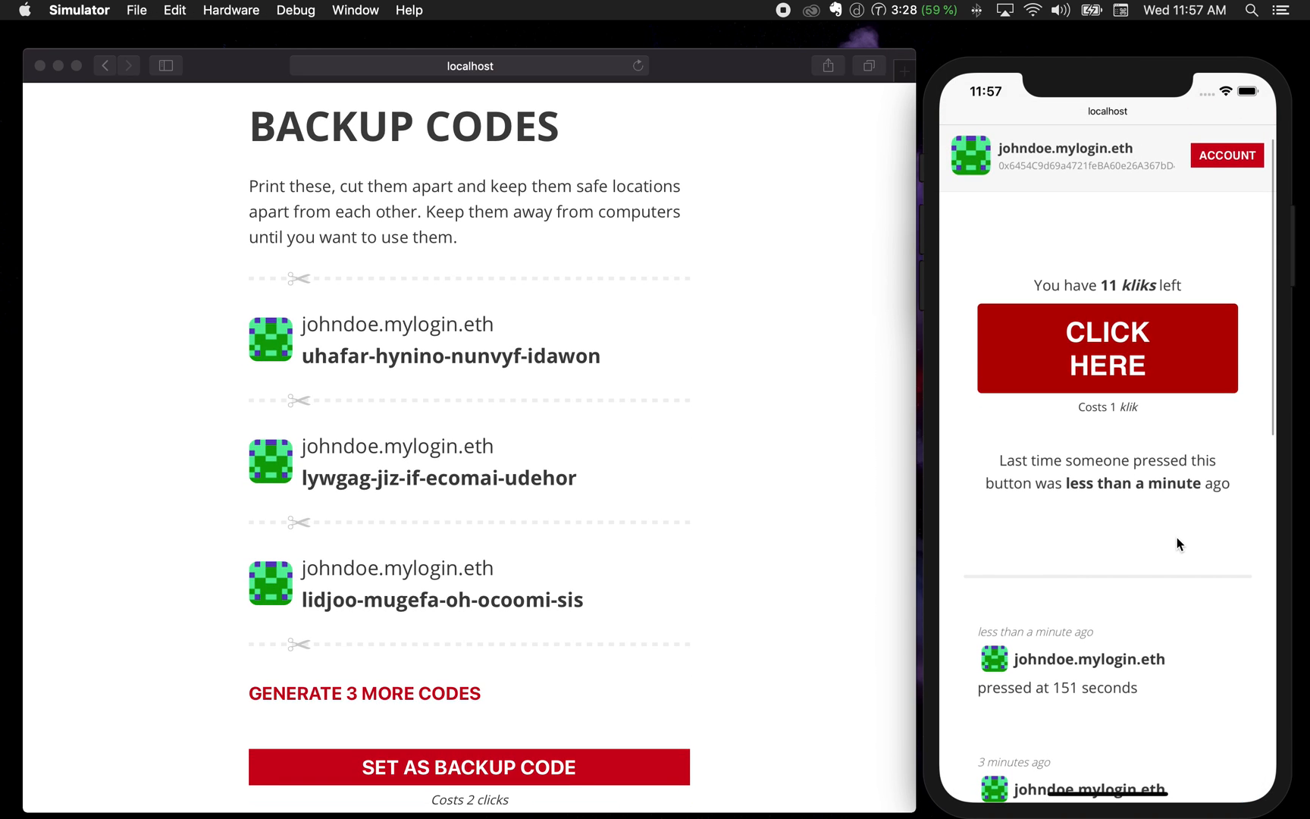